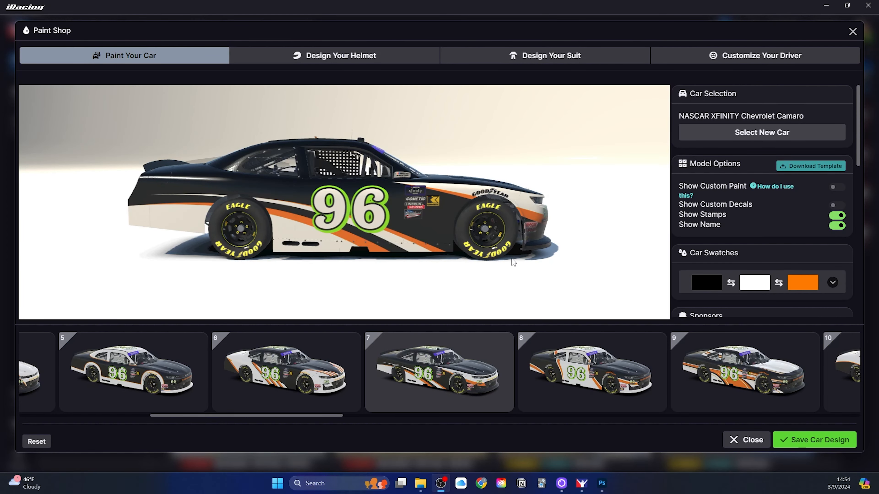
Orbit the car preview around to see its front, rear and other side.
{"action": "left_click_drag", "start_coordinate": [489, 256], "coordinate": [476, 239]}
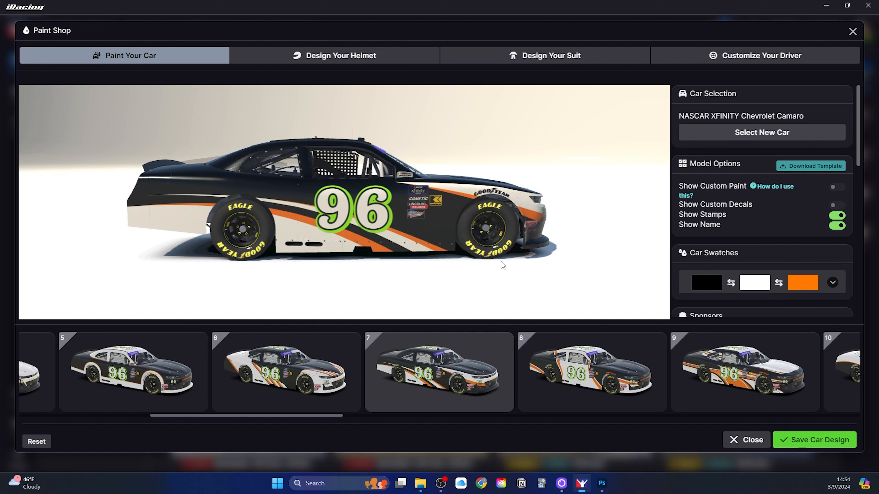
{"action": "left_click_drag", "start_coordinate": [614, 289], "coordinate": [401, 236]}
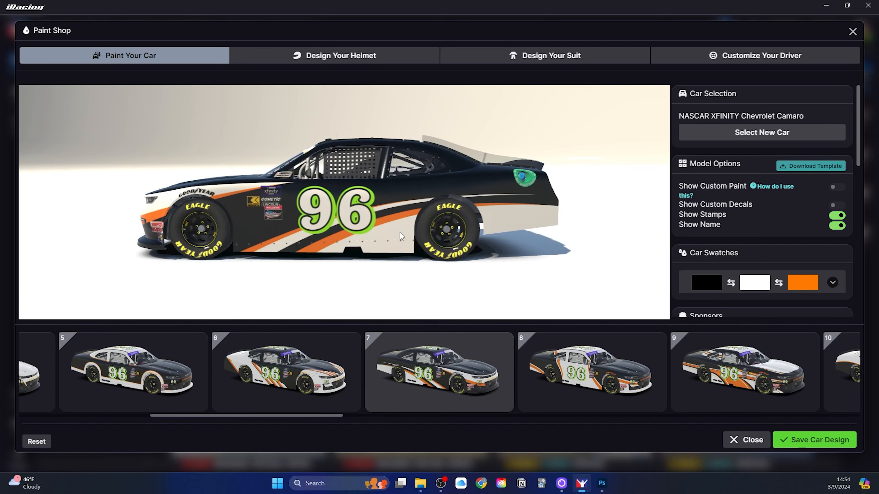
{"action": "left_click_drag", "start_coordinate": [509, 237], "coordinate": [484, 206]}
{"action": "left_click_drag", "start_coordinate": [344, 215], "coordinate": [452, 205]}
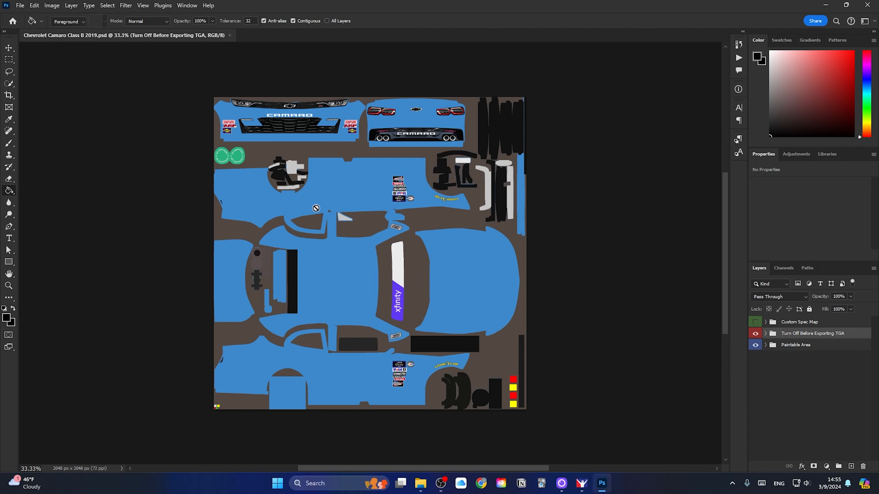
Switch to the Move tool and pan and zoom around the Camaro template.
{"action": "left_click", "coordinate": [9, 48]}
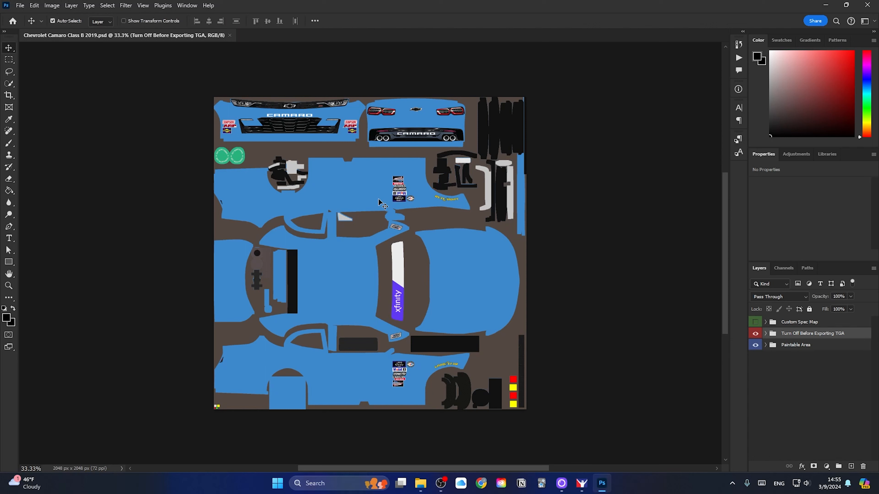
{"action": "left_click_drag", "start_coordinate": [305, 222], "coordinate": [328, 215]}
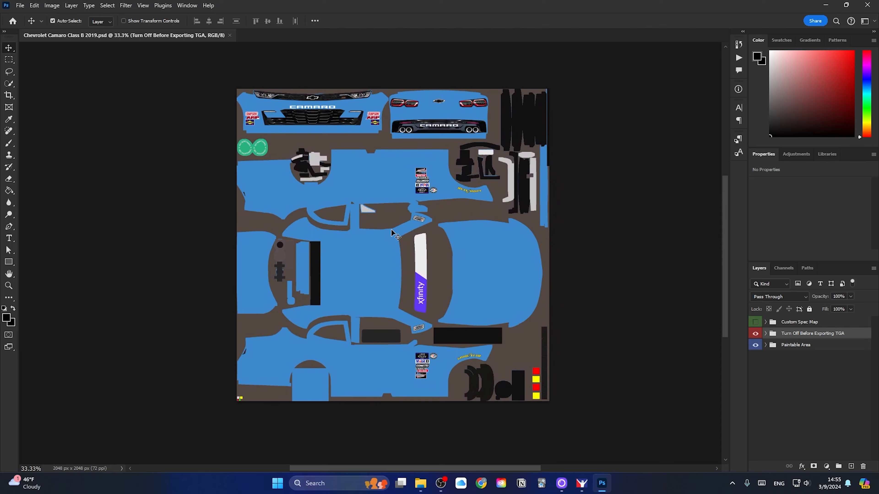
{"action": "scroll", "coordinate": [401, 250], "scroll_direction": "up", "scroll_amount": 2}
{"action": "scroll", "coordinate": [402, 250], "scroll_direction": "down", "scroll_amount": 2}
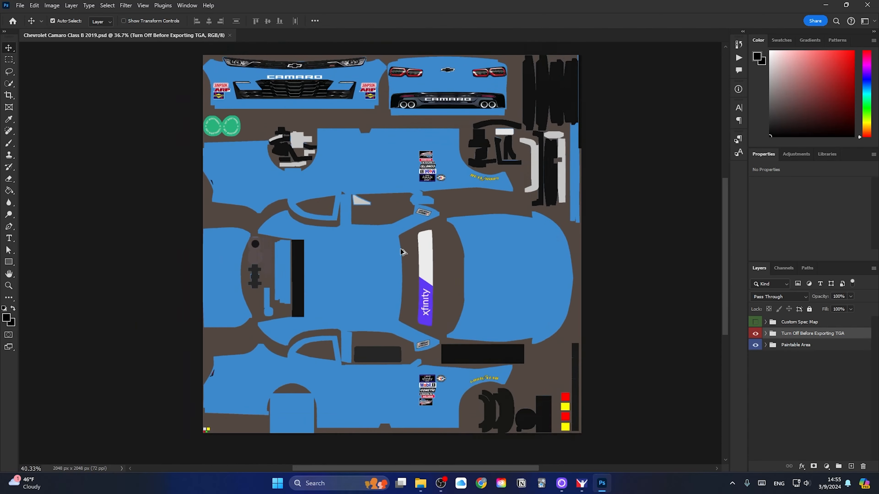
{"action": "scroll", "coordinate": [402, 250], "scroll_direction": "up", "scroll_amount": 2}
{"action": "scroll", "coordinate": [401, 250], "scroll_direction": "down", "scroll_amount": 1}
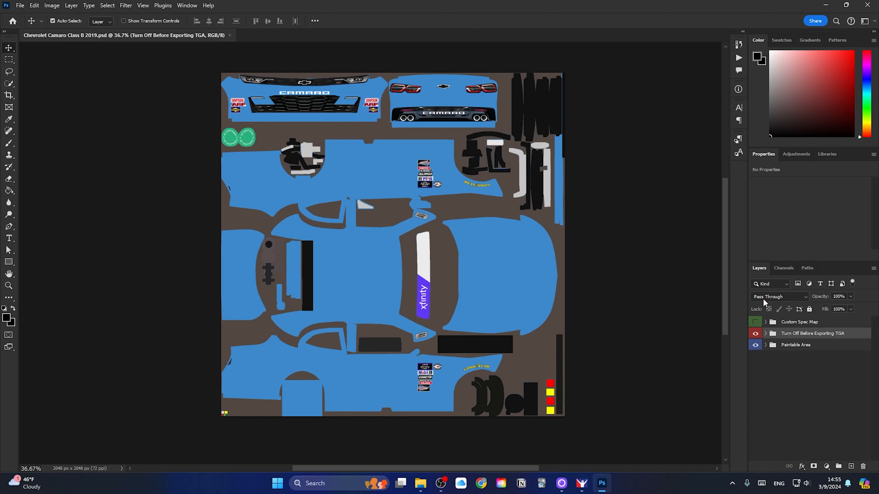
Select the Custom Spec Map, Turn Off Before Exporting TGA and Paintable Area groups, then deselect them.
{"action": "left_click", "coordinate": [797, 324], "text": "shift"}
{"action": "left_click", "coordinate": [797, 347], "text": "shift"}
{"action": "left_click", "coordinate": [796, 325]}
{"action": "left_click", "coordinate": [801, 347], "text": "shift"}
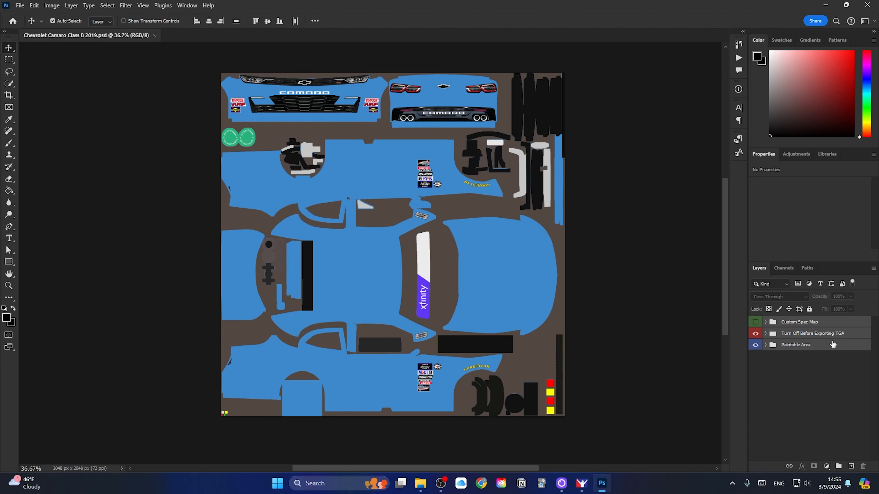
{"action": "left_click", "coordinate": [789, 381]}
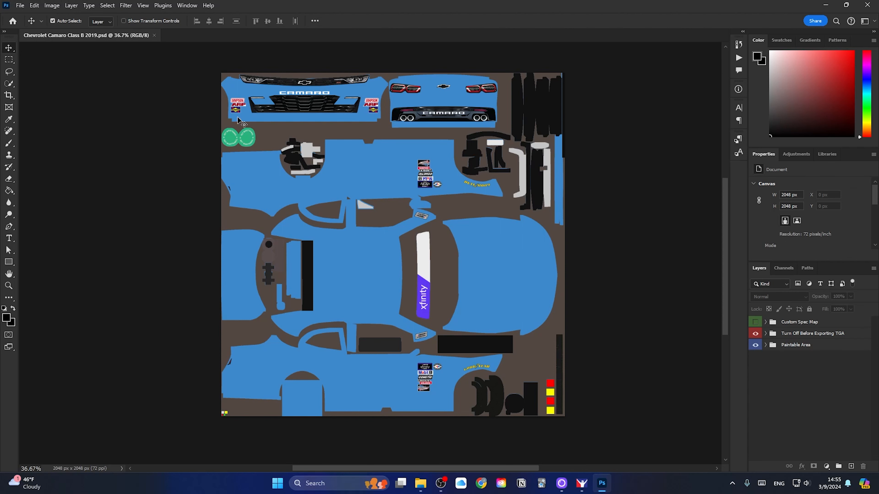
Start Save a Copy and browse to Documents > iRacing Career > Paints > CARS > NASCAR XFINITY Chevrolet Camaro > #96.
{"action": "left_click", "coordinate": [19, 6]}
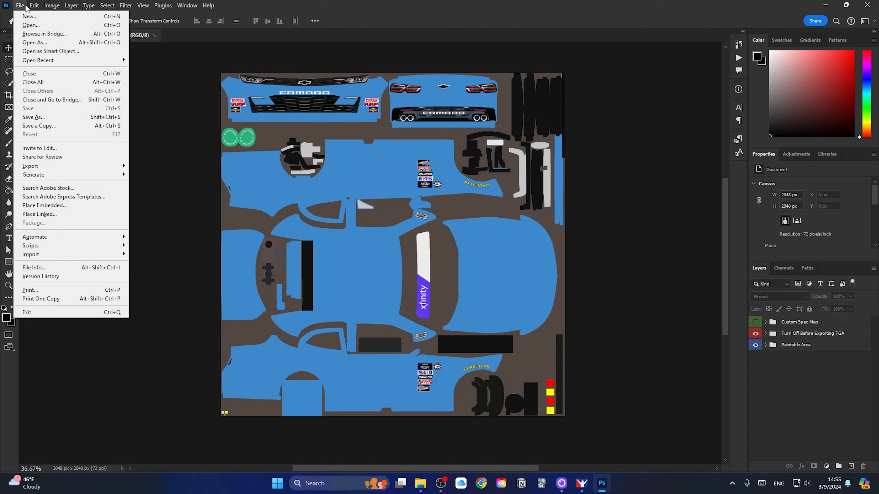
{"action": "mouse_move", "coordinate": [34, 5]}
{"action": "left_click", "coordinate": [168, 143]}
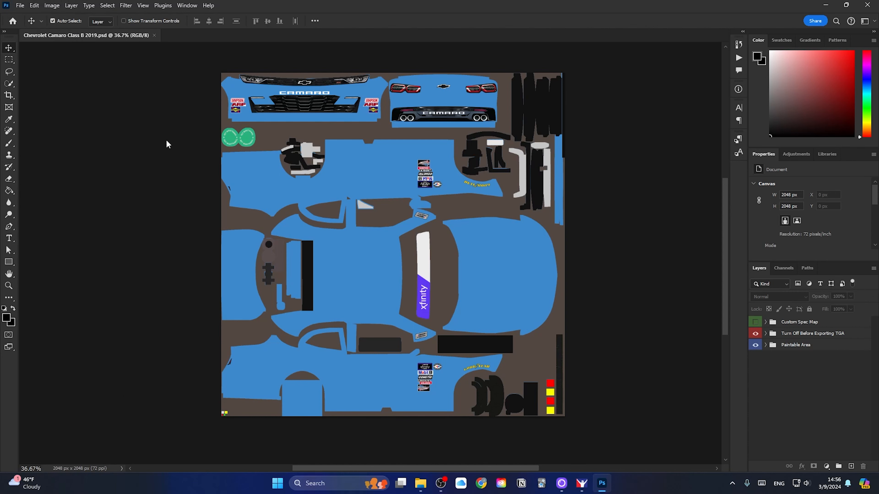
{"action": "left_click", "coordinate": [22, 6]}
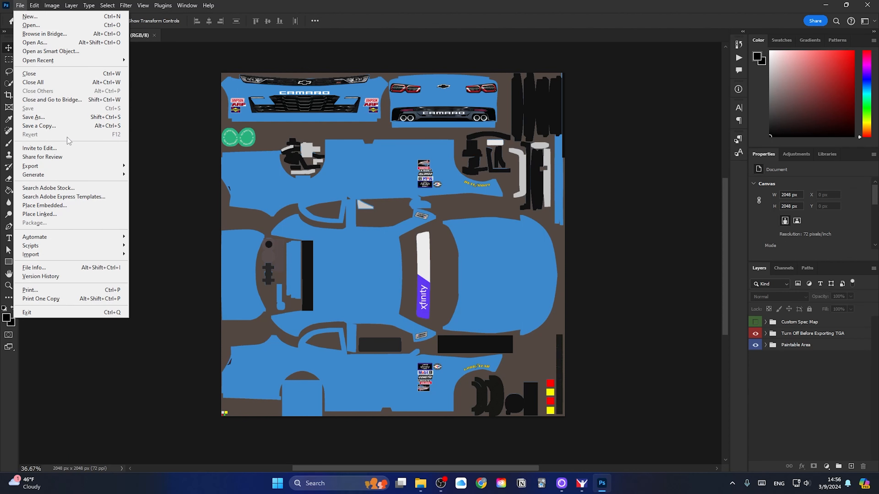
{"action": "left_click", "coordinate": [63, 128]}
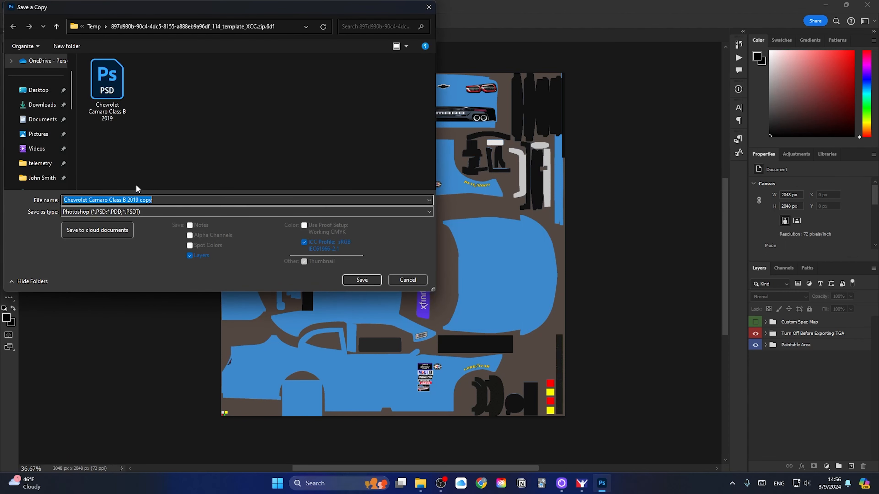
{"action": "left_click", "coordinate": [52, 119]}
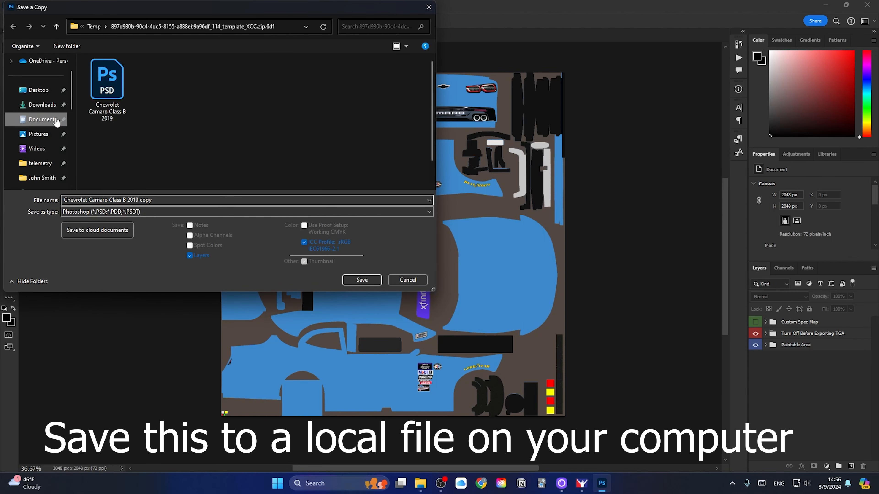
{"action": "double_click", "coordinate": [156, 142]}
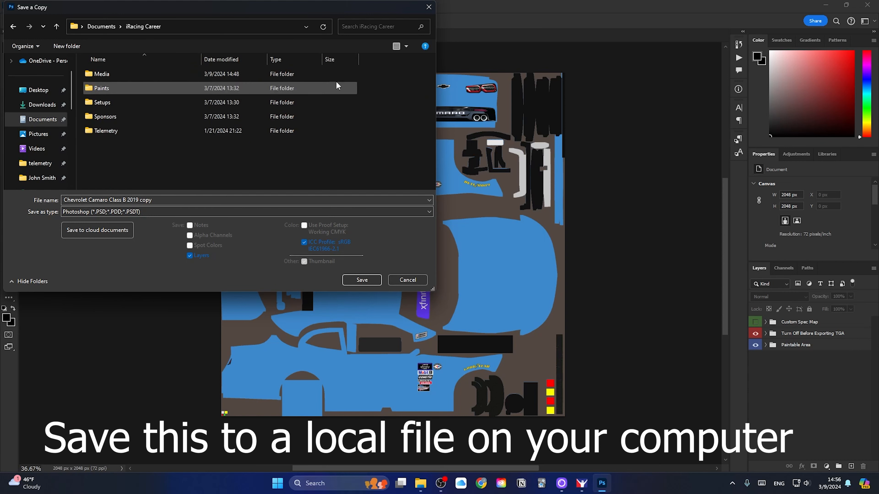
{"action": "double_click", "coordinate": [129, 88]}
{"action": "double_click", "coordinate": [115, 75]}
{"action": "scroll", "coordinate": [116, 159], "scroll_direction": "down", "scroll_amount": 2}
{"action": "double_click", "coordinate": [131, 169]}
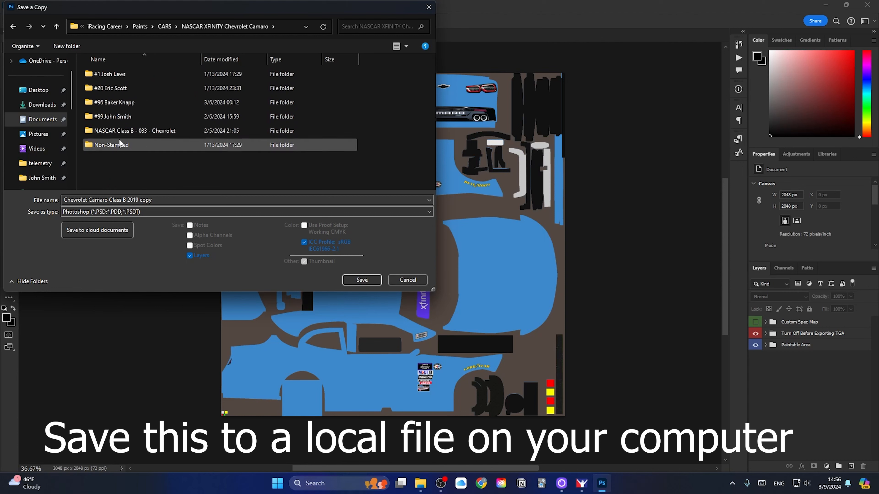
{"action": "left_click", "coordinate": [120, 106]}
{"action": "double_click", "coordinate": [119, 106]}
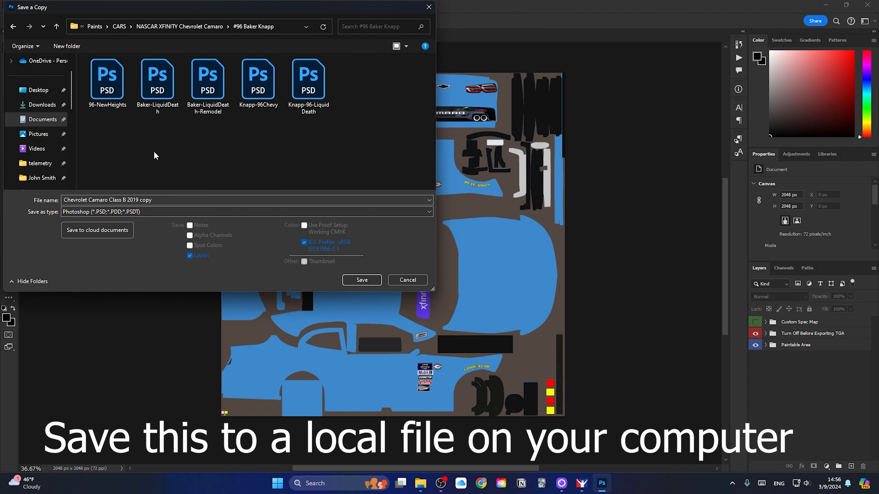
Name the copy 96-BakerKnapp-NewCar and save it as a PSD.
{"action": "left_click", "coordinate": [160, 199]}
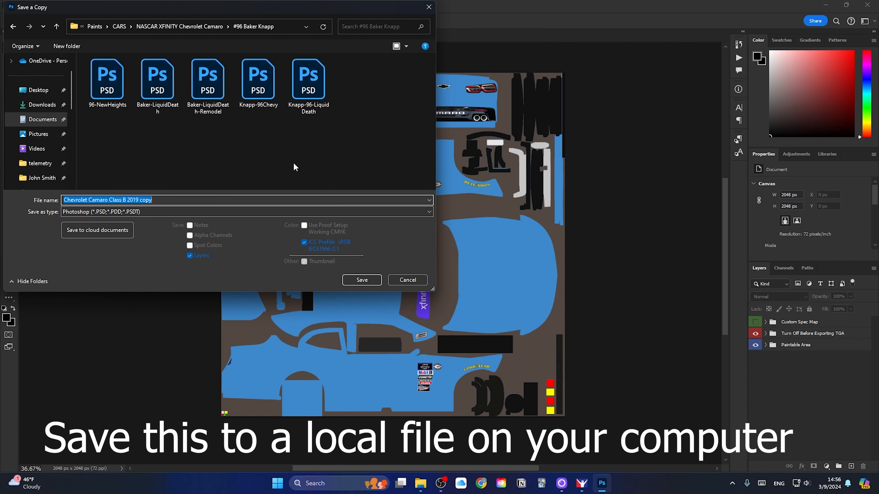
{"action": "type", "text": "96-B"}
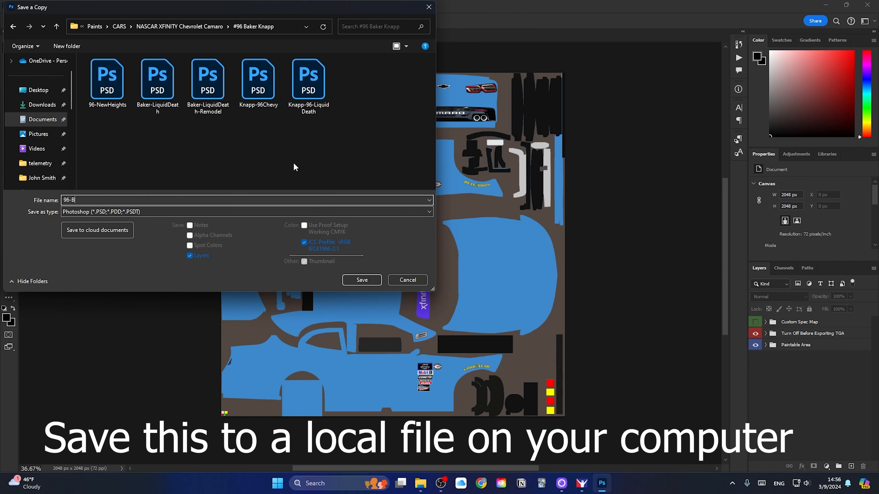
{"action": "type", "text": "akerKnapp-NewCar"}
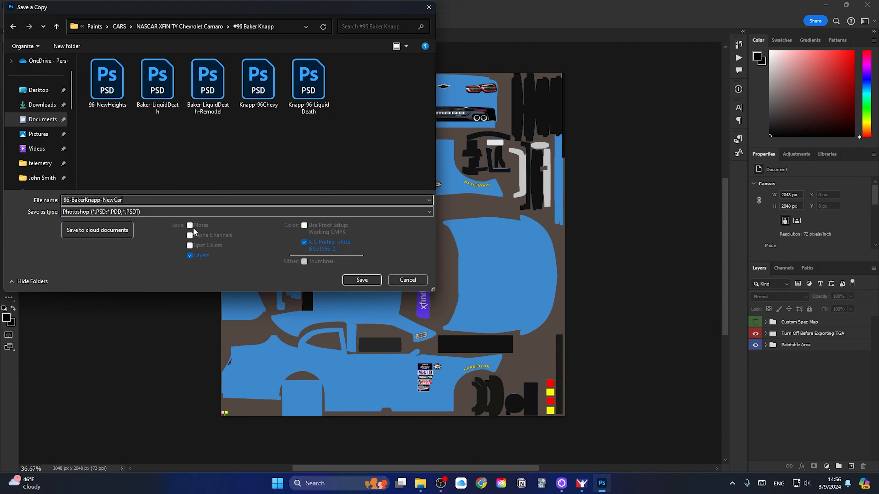
{"action": "left_click", "coordinate": [359, 279]}
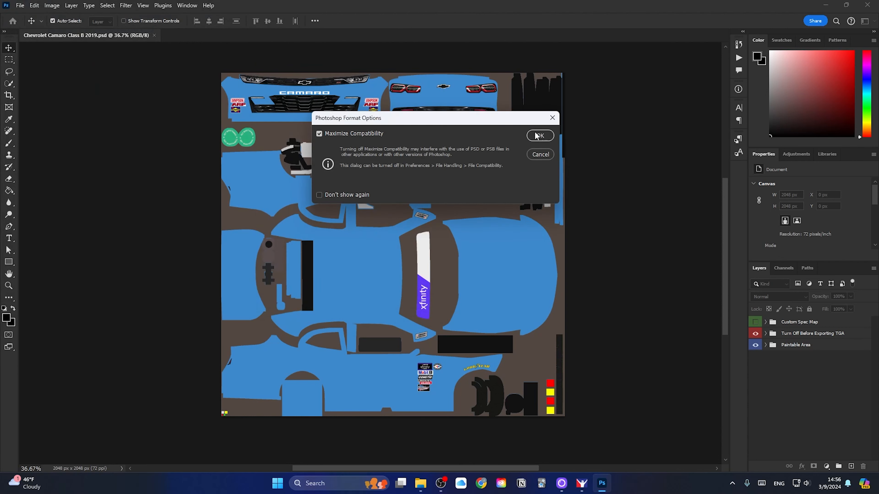
{"action": "key", "text": "Return"}
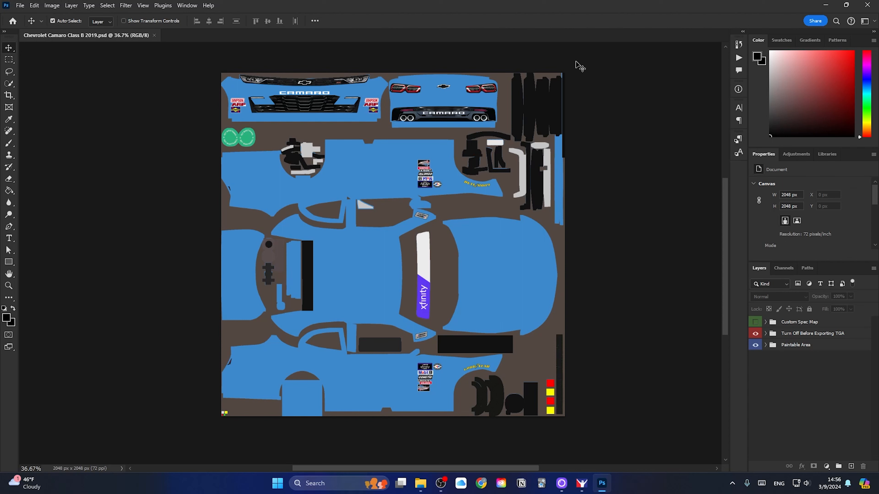
In the Actions panel, create an action named 'main' with the F2 shortcut and begin recording.
{"action": "left_click", "coordinate": [189, 6]}
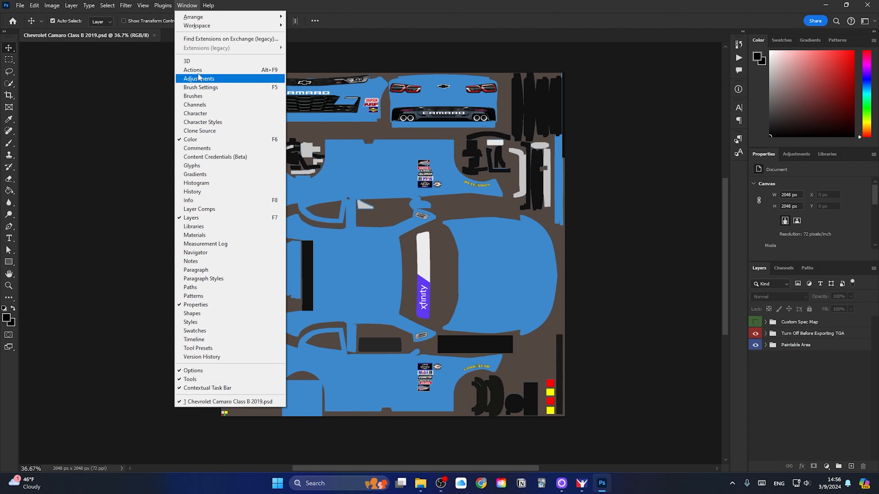
{"action": "left_click", "coordinate": [602, 74]}
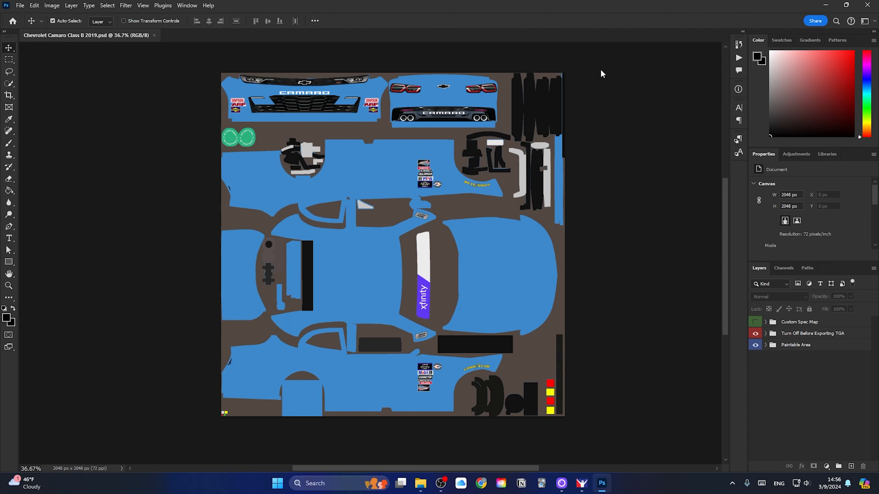
{"action": "left_click", "coordinate": [738, 59]}
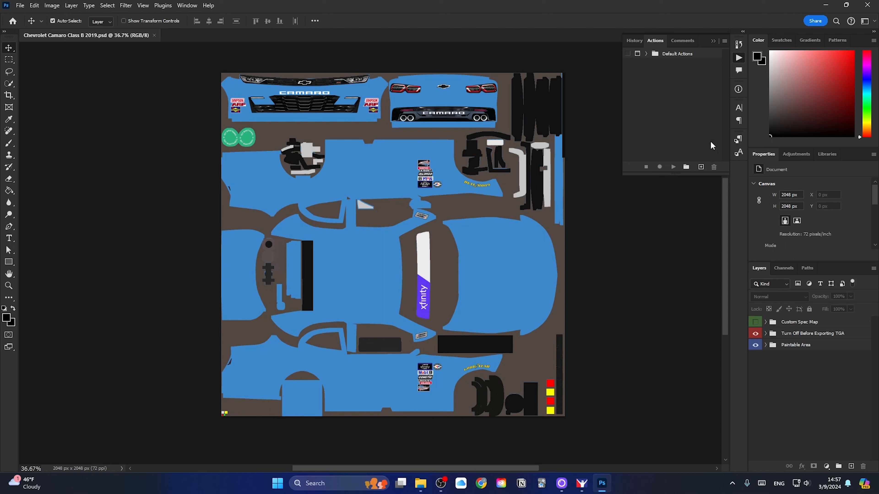
{"action": "left_click", "coordinate": [699, 167]}
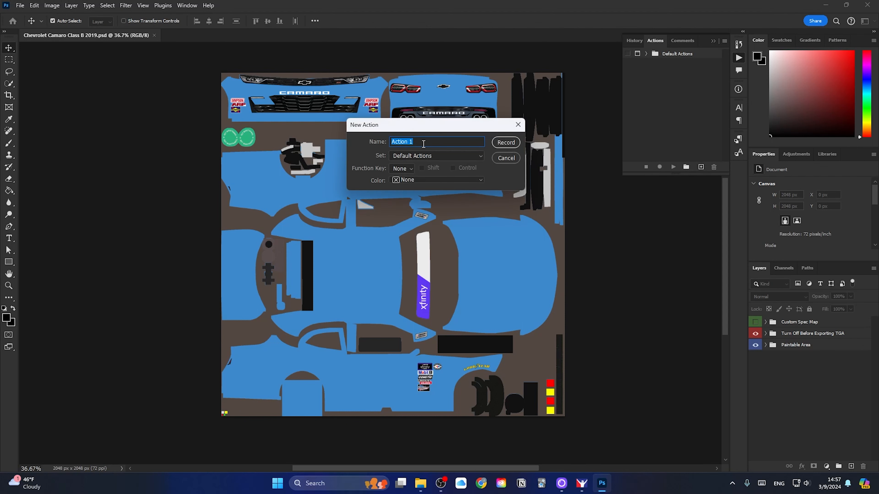
{"action": "type", "text": "main"}
{"action": "left_click", "coordinate": [402, 170]}
{"action": "left_click", "coordinate": [402, 190]}
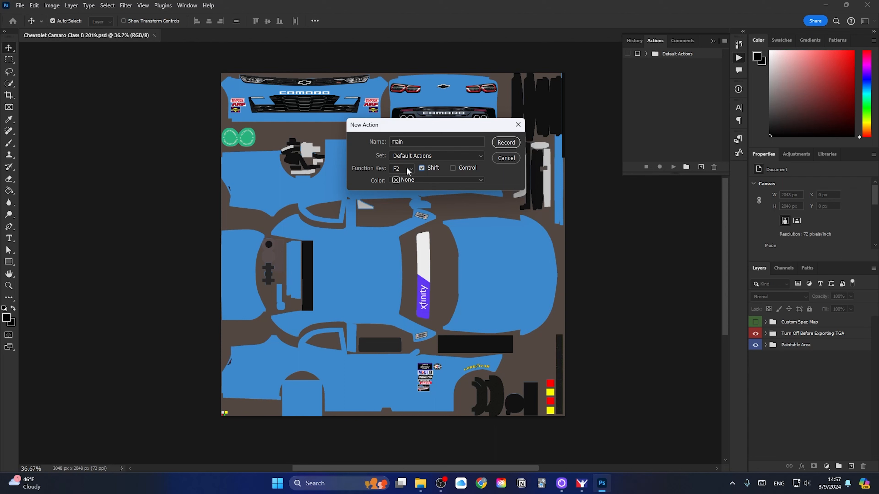
{"action": "left_click", "coordinate": [498, 144]}
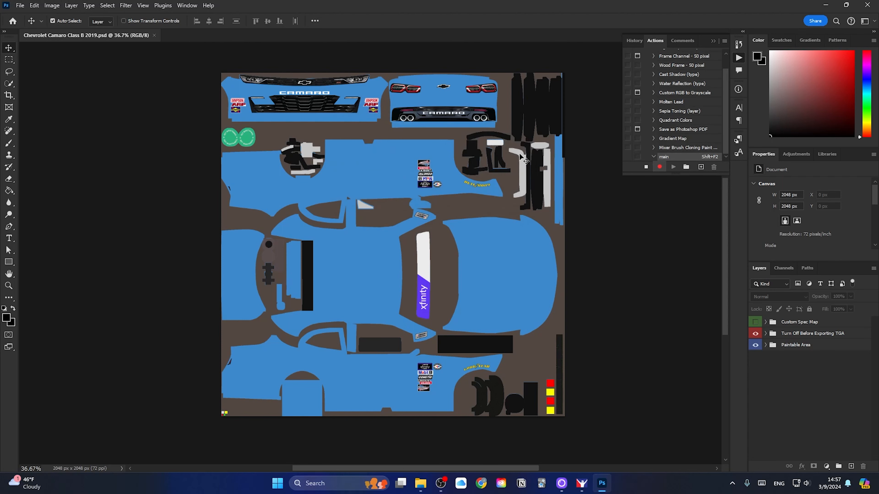
Start Save a Copy and browse to Documents > iRacing > paint > stockcars2 camaro2019.
{"action": "left_click", "coordinate": [22, 8]}
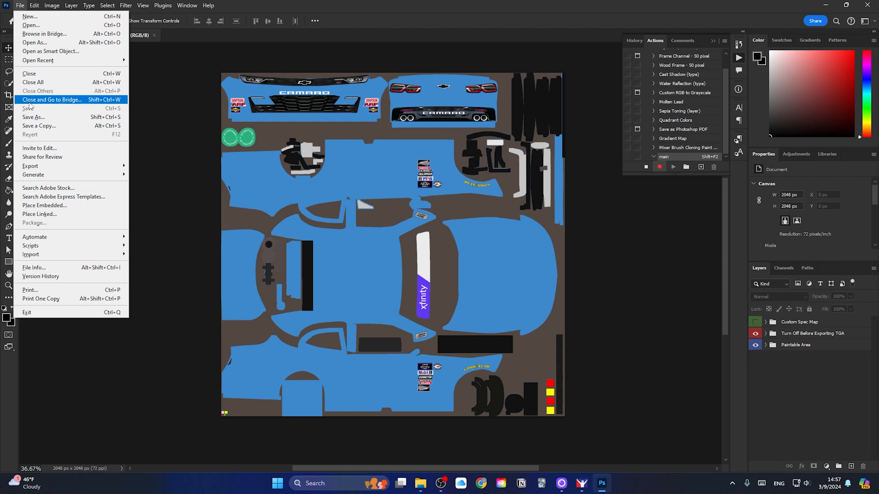
{"action": "left_click", "coordinate": [34, 127]}
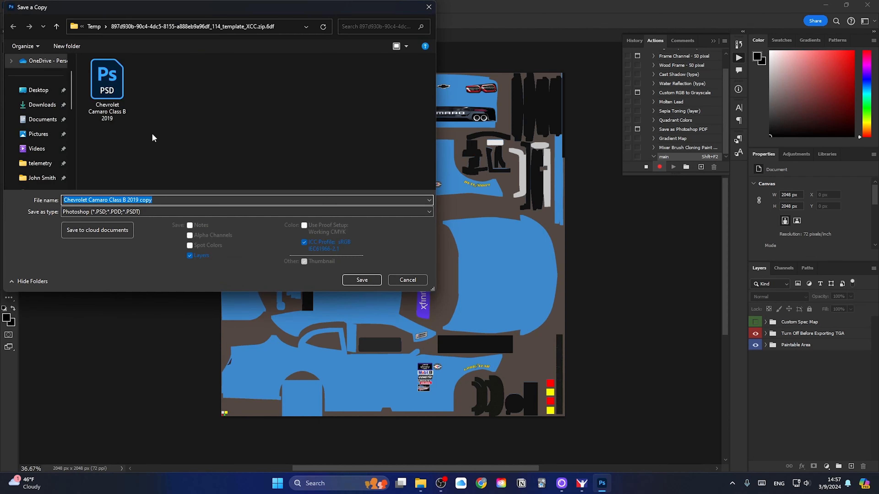
{"action": "left_click", "coordinate": [42, 119]}
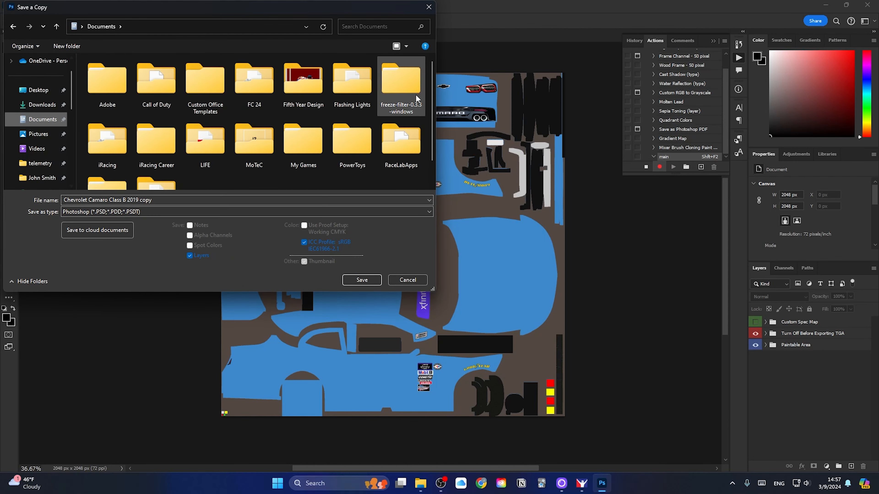
{"action": "double_click", "coordinate": [123, 135]}
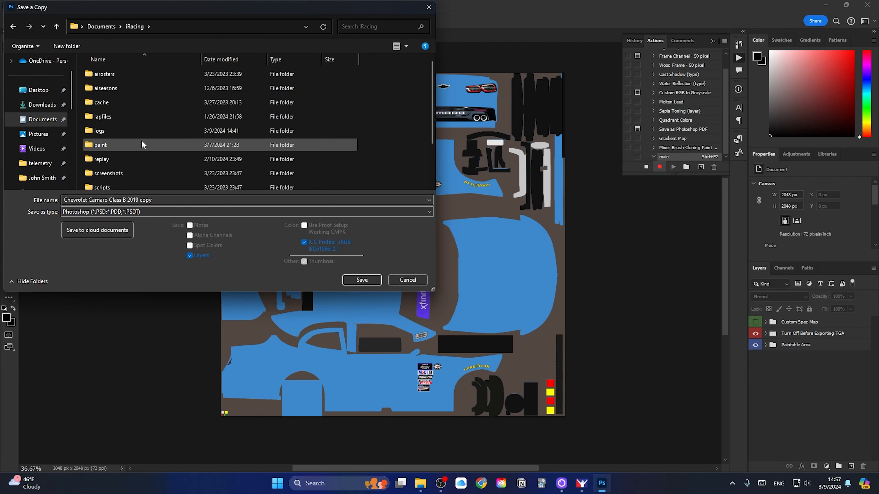
{"action": "scroll", "coordinate": [120, 155], "scroll_direction": "down", "scroll_amount": 2}
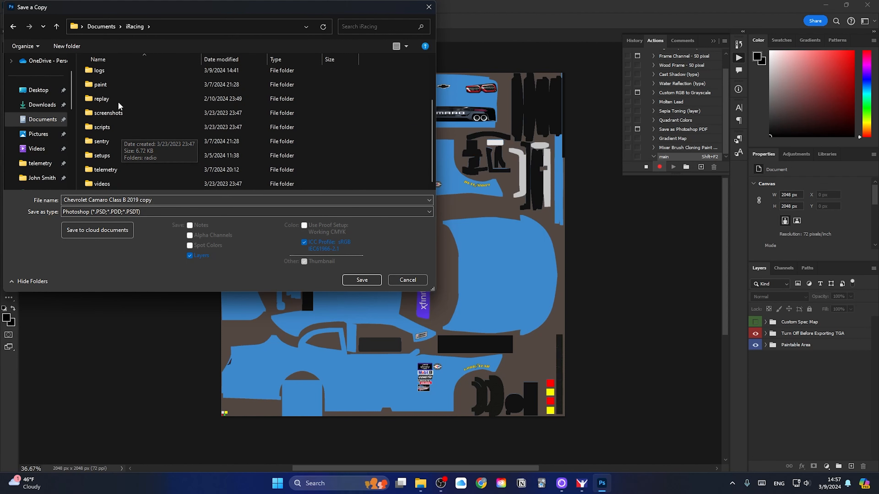
{"action": "left_click", "coordinate": [110, 87]}
{"action": "double_click", "coordinate": [111, 87]}
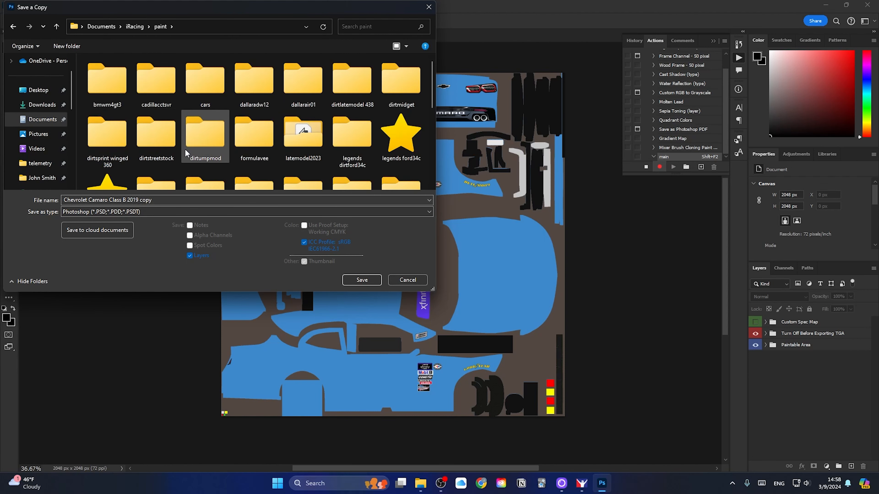
{"action": "scroll", "coordinate": [184, 148], "scroll_direction": "down", "scroll_amount": 5}
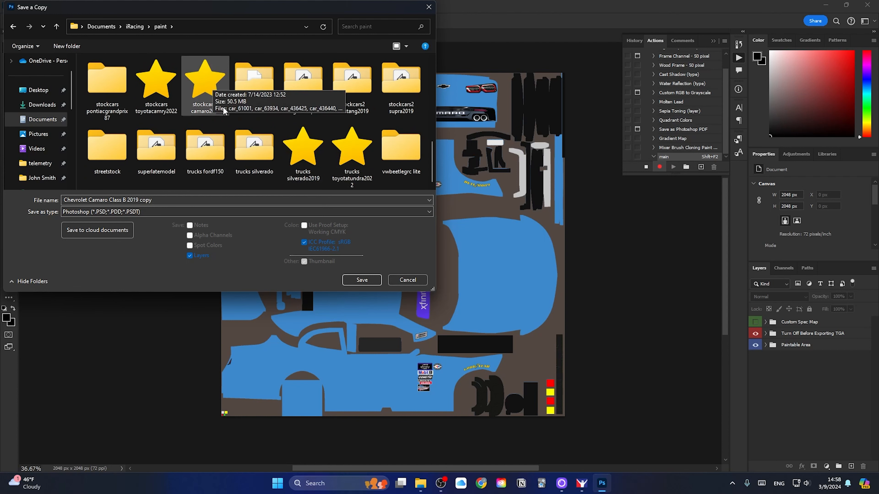
{"action": "double_click", "coordinate": [214, 92]}
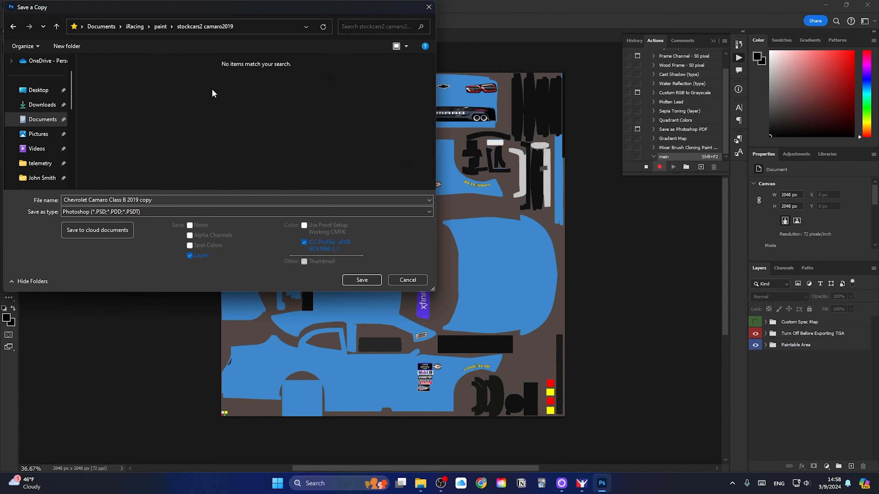
Save a Targa copy named car_num_ plus the member ID, then stop recording.
{"action": "left_click", "coordinate": [141, 210]}
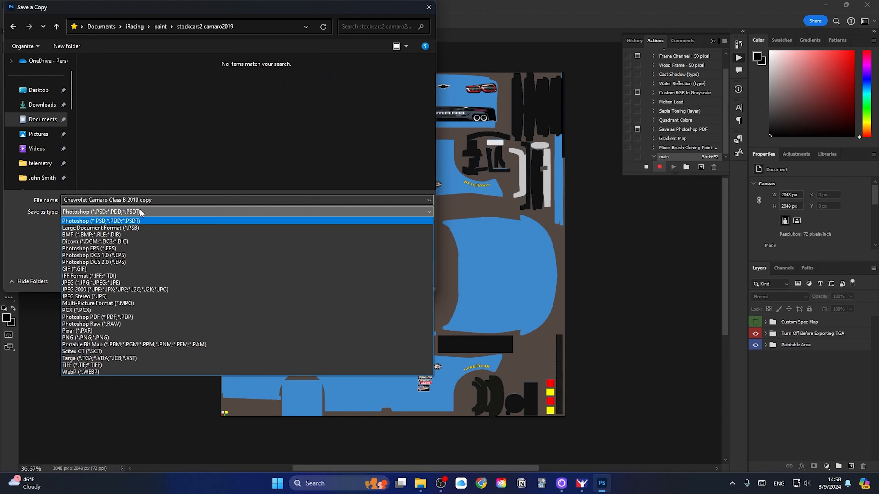
{"action": "left_click", "coordinate": [110, 358]}
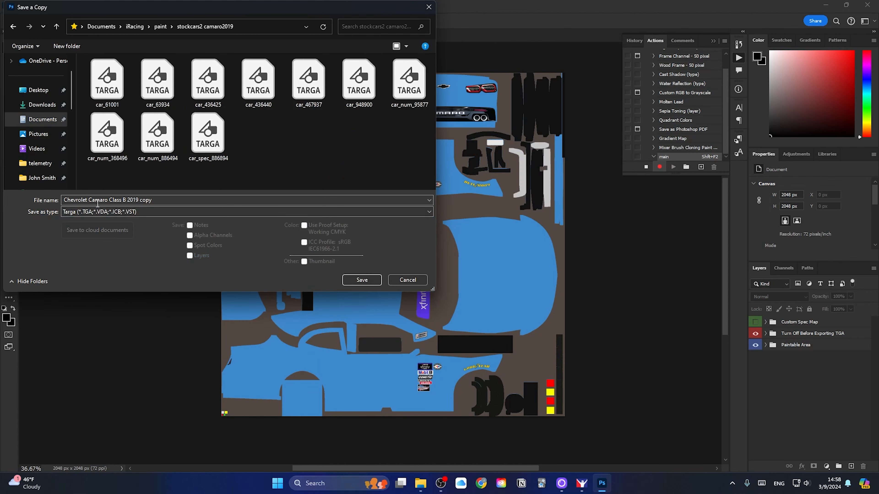
{"action": "double_click", "coordinate": [121, 200]}
{"action": "left_click_drag", "start_coordinate": [174, 200], "coordinate": [65, 200]}
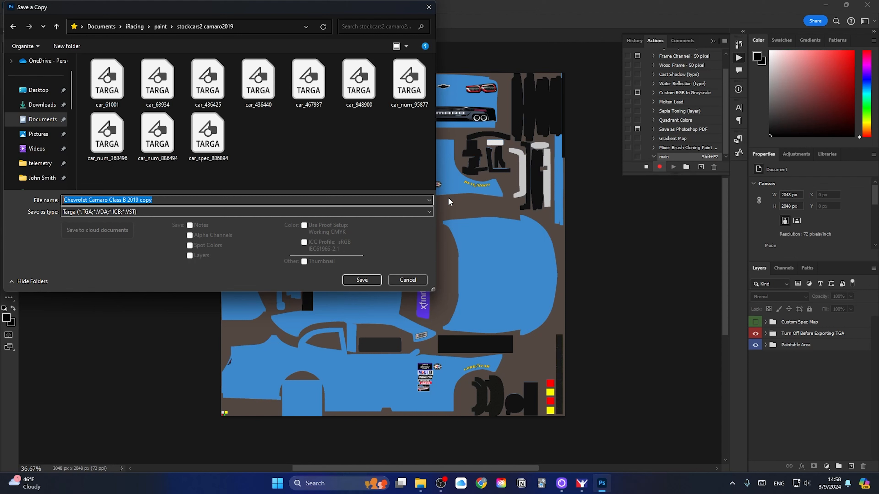
{"action": "type", "text": "car"}
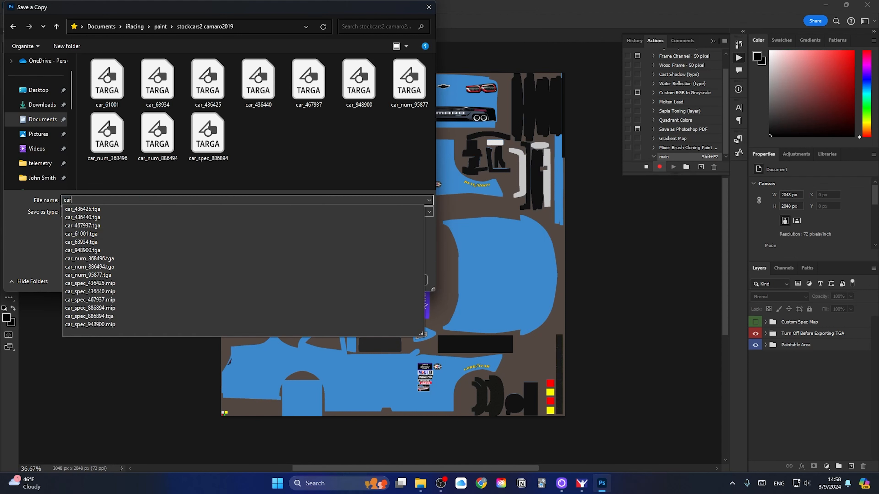
{"action": "type", "text": "_888888"}
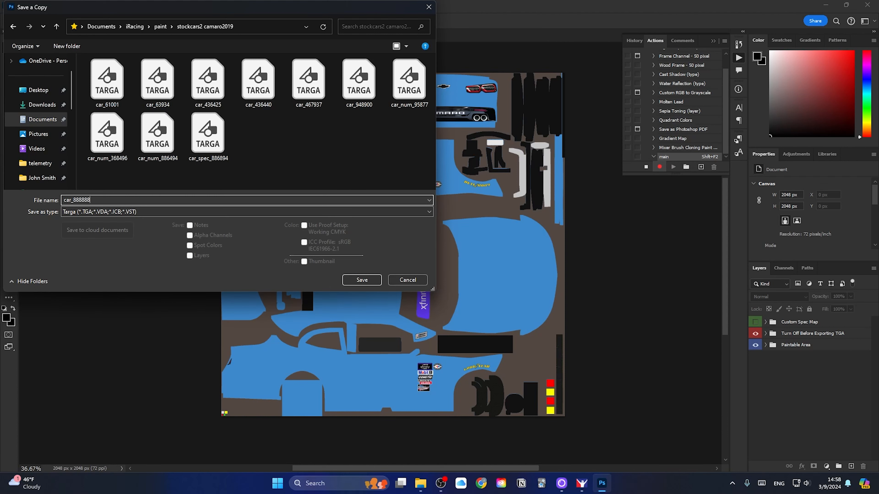
{"action": "key", "text": "BackSpace"}
{"action": "key", "text": "BackSpace"}
{"action": "key", "text": "BackSpace"}
{"action": "key", "text": "BackSpace"}
{"action": "key", "text": "BackSpace"}
{"action": "type", "text": "car_"}
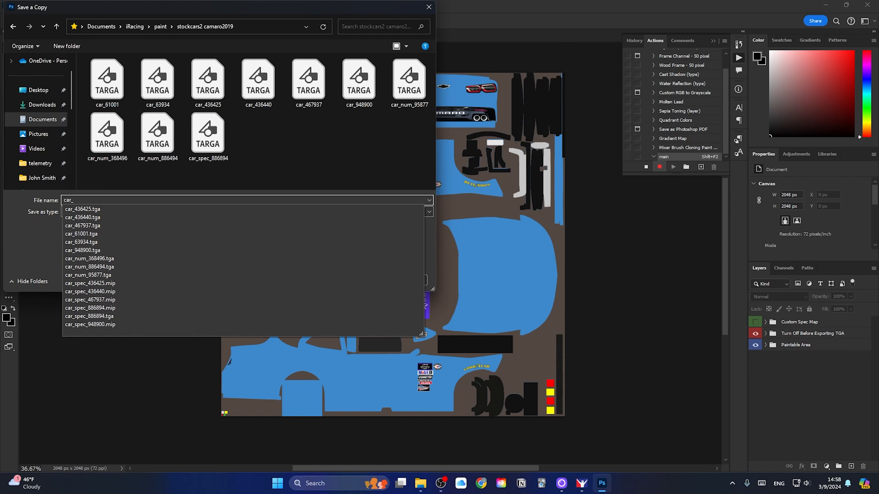
{"action": "type", "text": "num_886894"}
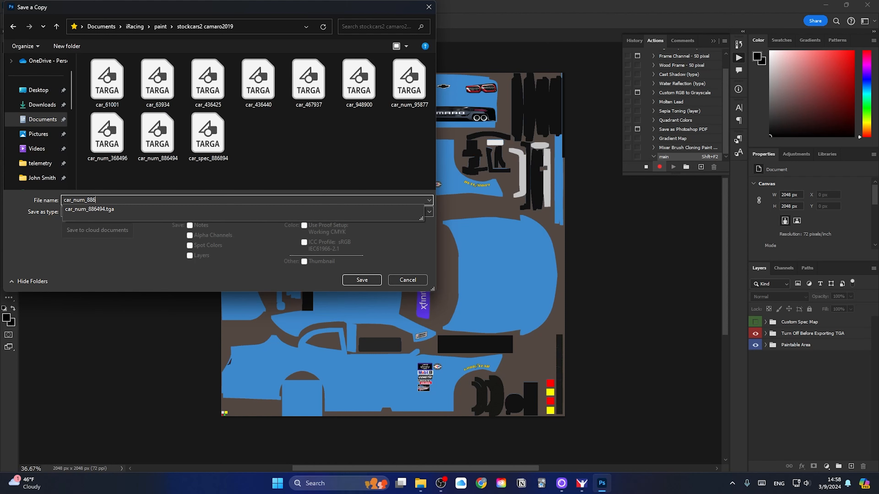
{"action": "left_click", "coordinate": [362, 280]}
{"action": "left_click", "coordinate": [461, 159]}
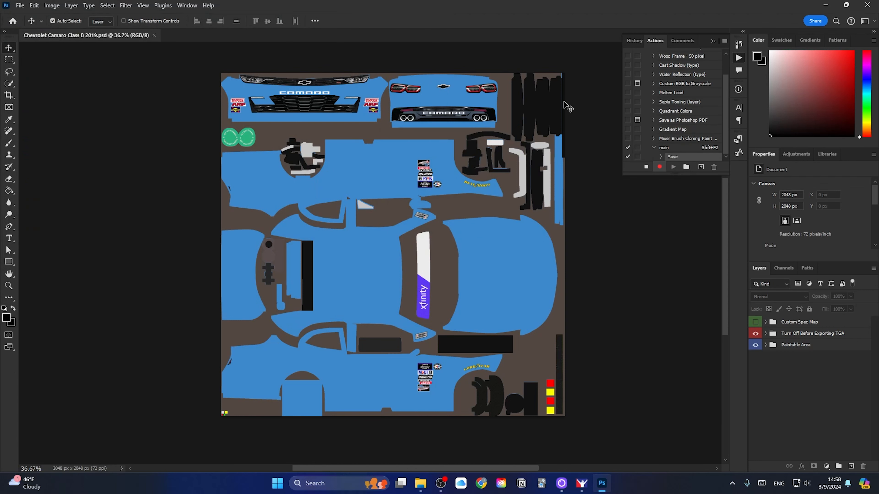
{"action": "left_click", "coordinate": [646, 168]}
Collapse the Actions panel and orbit the iRacing car preview to see its blue side.
{"action": "left_click", "coordinate": [715, 41]}
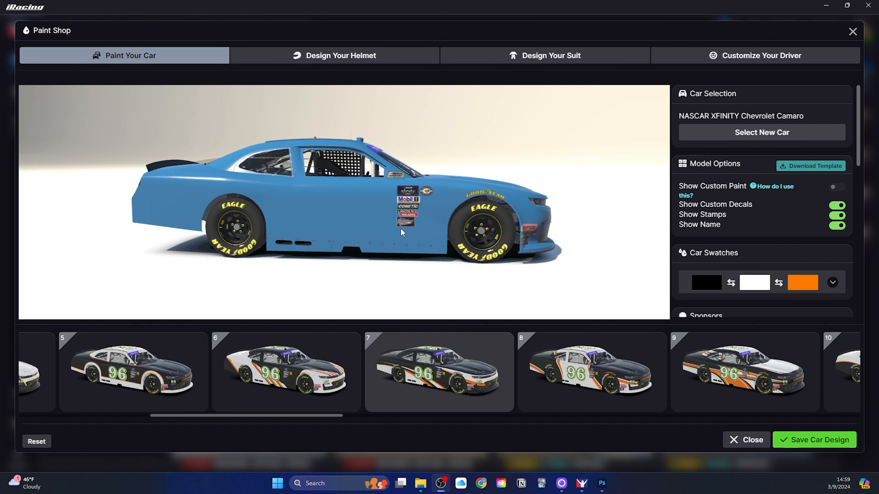
{"action": "mouse_move", "coordinate": [323, 220]}
{"action": "left_mouse_down"}
{"action": "mouse_move", "coordinate": [374, 221]}
{"action": "mouse_move", "coordinate": [336, 221]}
{"action": "left_mouse_up"}
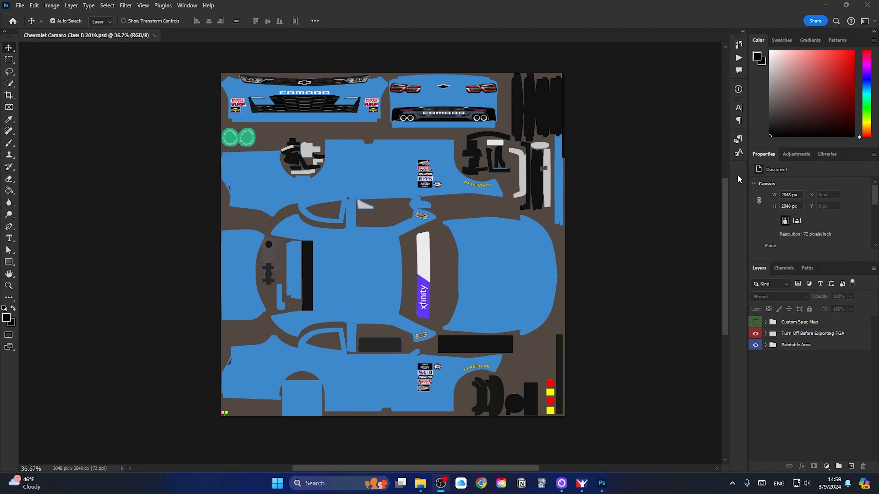
Create an action named 'spec' with the Shift+F3 shortcut and begin recording it.
{"action": "left_click", "coordinate": [739, 58]}
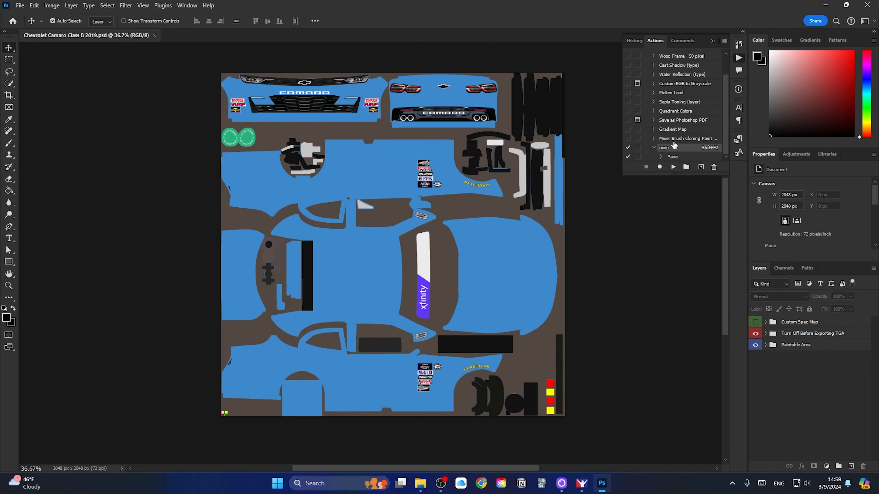
{"action": "left_click", "coordinate": [701, 168]}
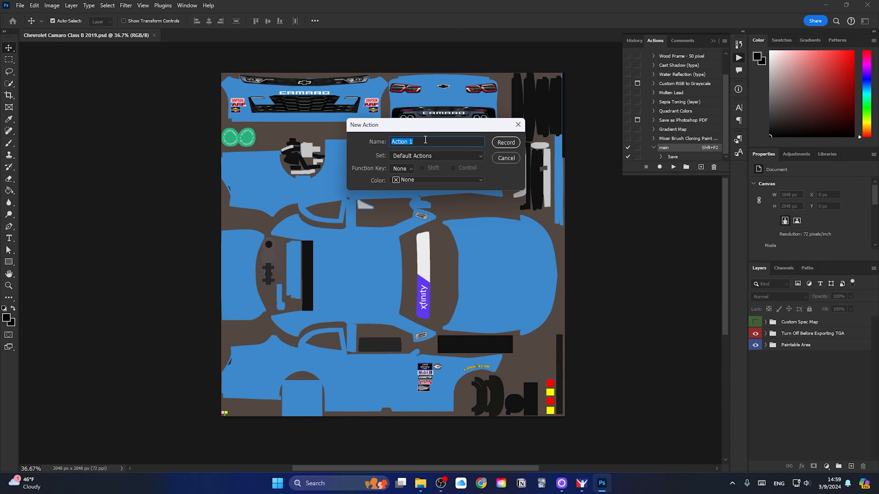
{"action": "type", "text": "spec"}
{"action": "left_click", "coordinate": [411, 169]}
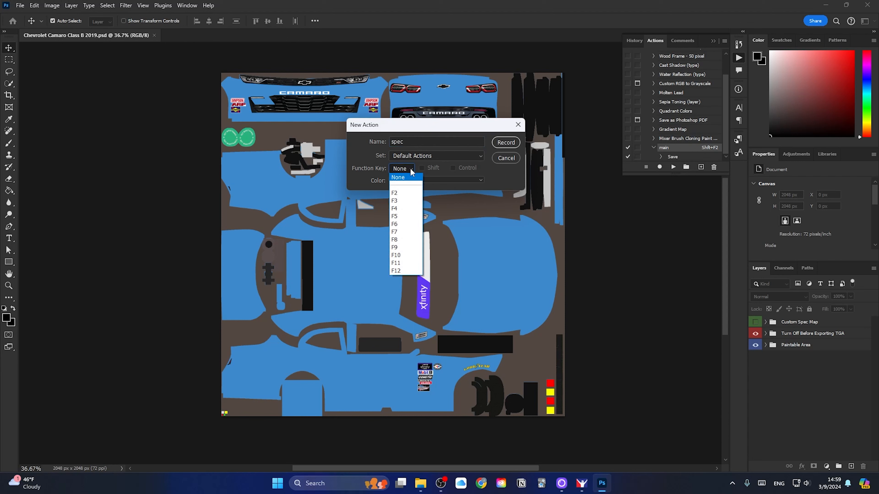
{"action": "left_click", "coordinate": [402, 201]}
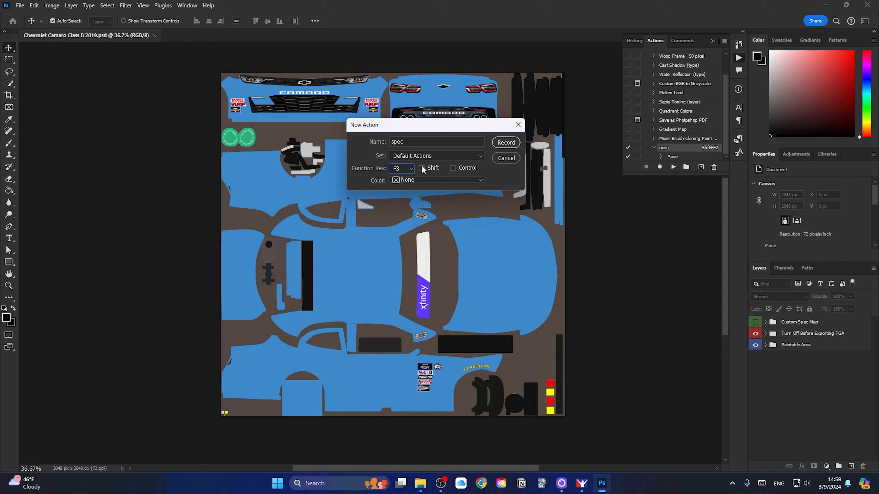
{"action": "left_click", "coordinate": [421, 167]}
{"action": "left_click", "coordinate": [505, 142]}
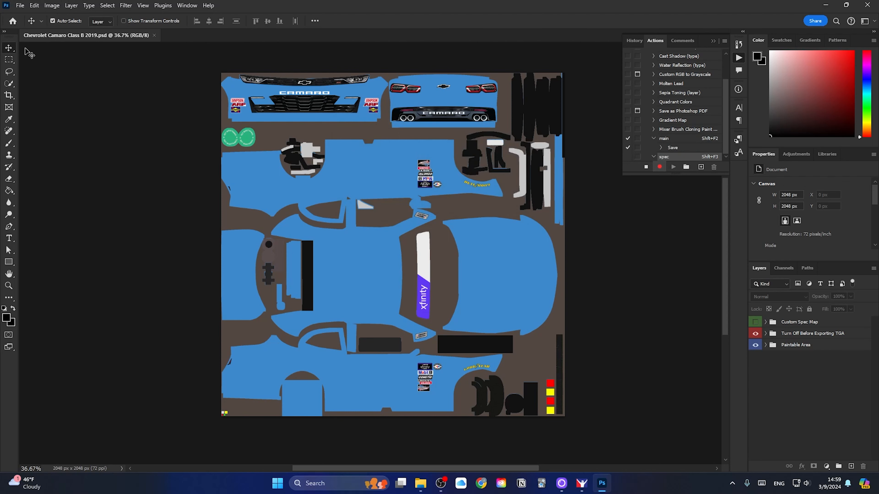
Start Save a Copy and browse to Documents > iRacing > paint > stockcars2 camaro2019.
{"action": "left_click", "coordinate": [20, 5]}
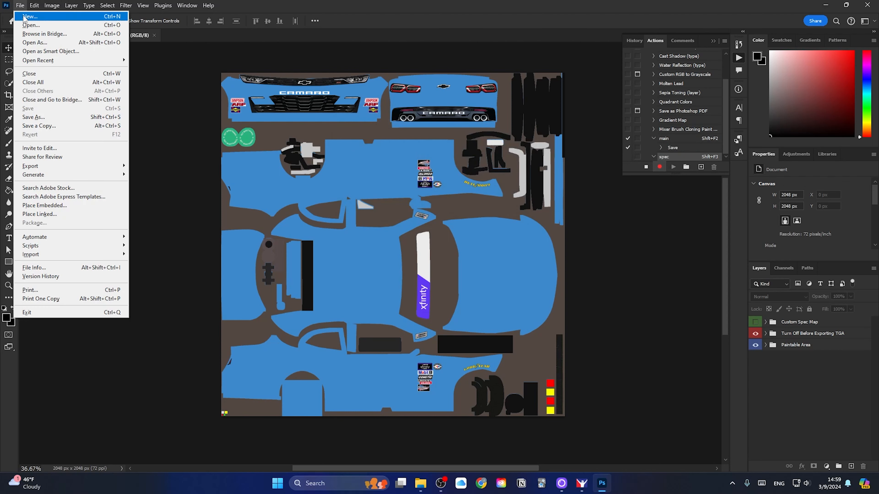
{"action": "left_click", "coordinate": [39, 126]}
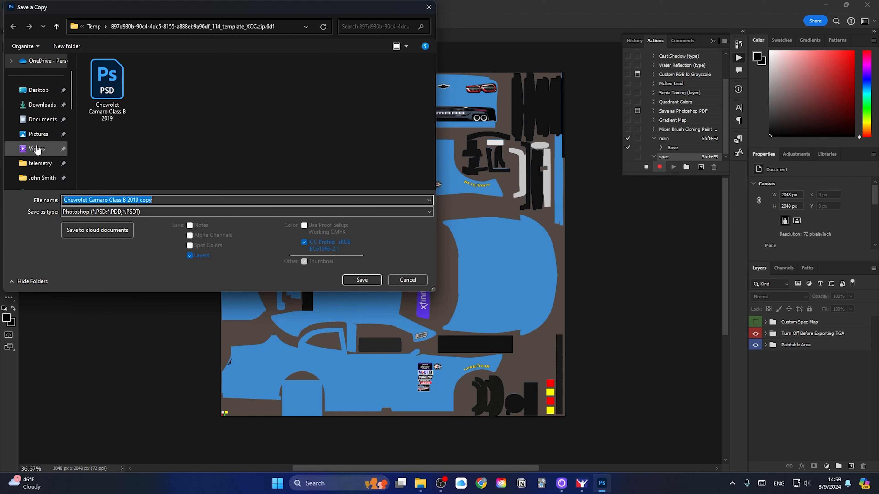
{"action": "left_click", "coordinate": [41, 120]}
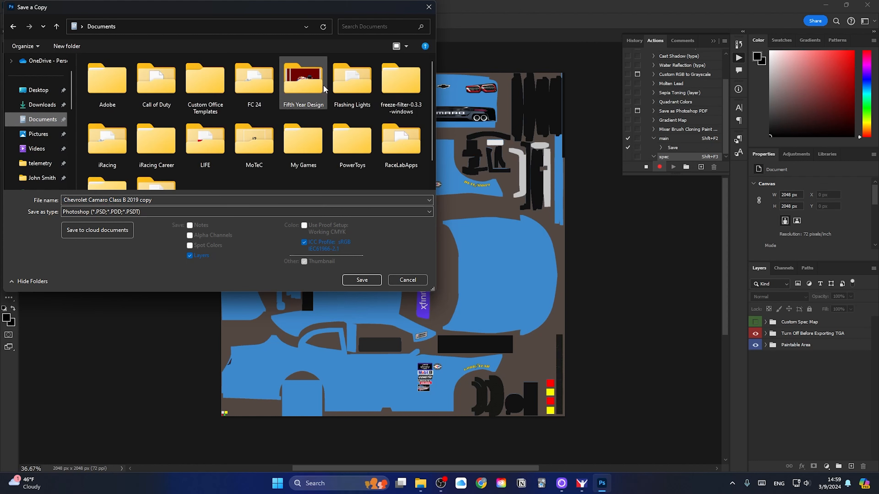
{"action": "double_click", "coordinate": [105, 136]}
{"action": "double_click", "coordinate": [113, 145]}
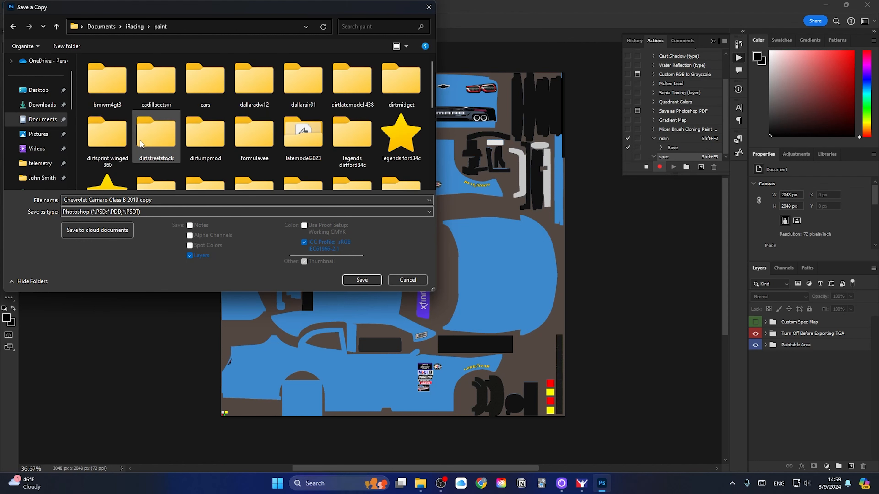
{"action": "scroll", "coordinate": [156, 142], "scroll_direction": "up", "scroll_amount": 1}
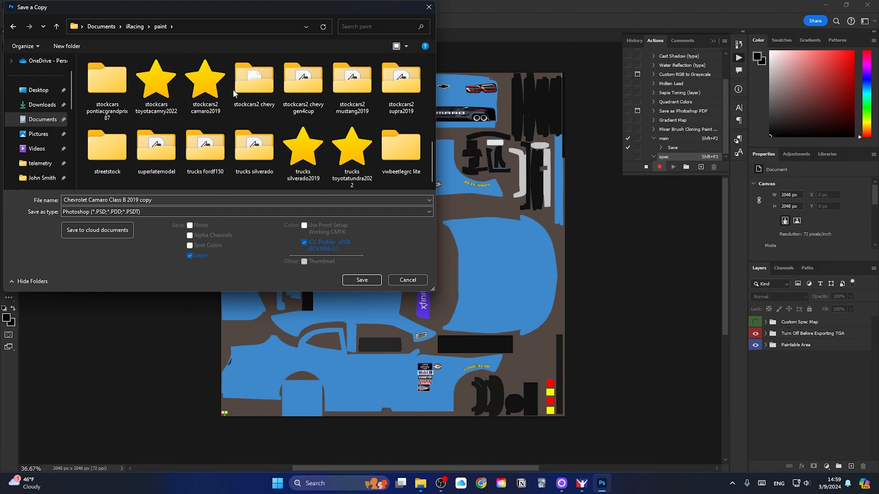
{"action": "double_click", "coordinate": [209, 91]}
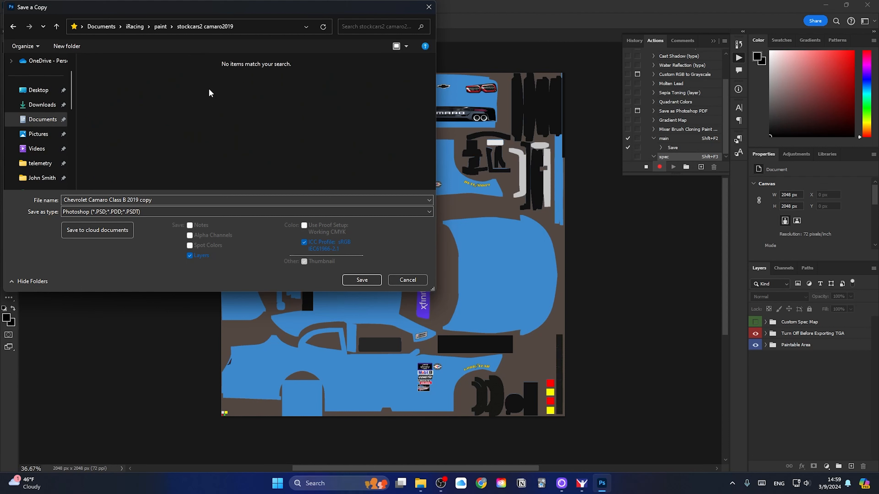
Save a Targa copy named car_spec_ plus the member ID, replacing the existing file, and stop recording.
{"action": "left_click", "coordinate": [143, 212]}
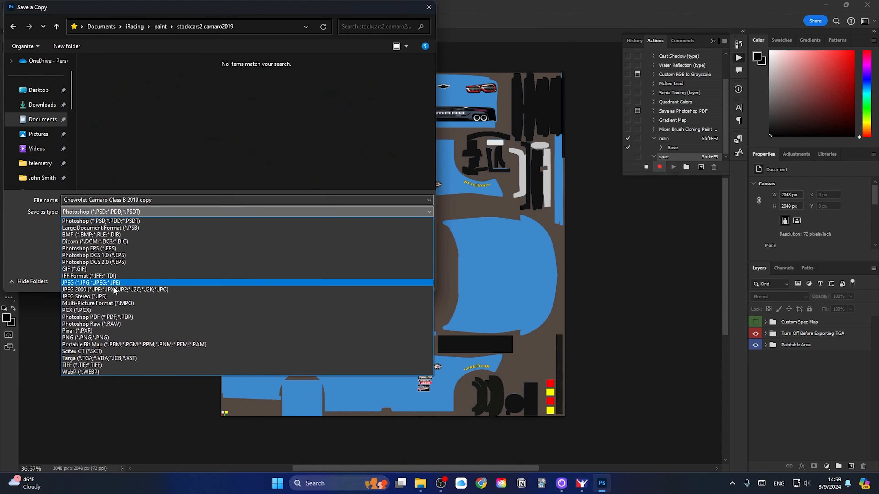
{"action": "left_click", "coordinate": [95, 358]}
{"action": "left_click_drag", "start_coordinate": [155, 200], "coordinate": [24, 194]}
{"action": "key", "text": "BackSpace"}
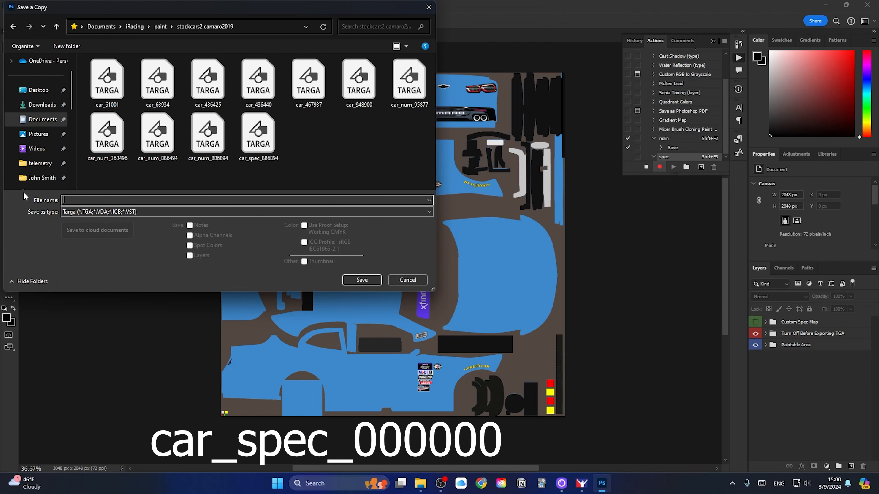
{"action": "type", "text": "car_sp"}
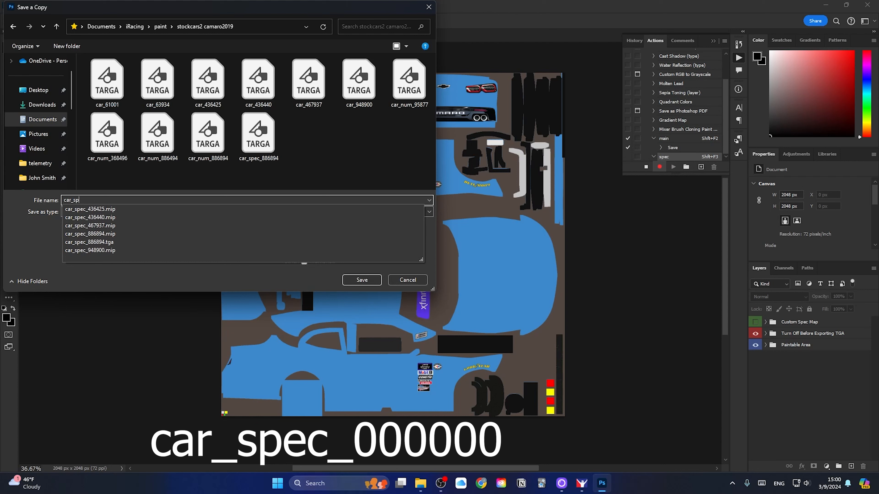
{"action": "type", "text": "ec_886894"}
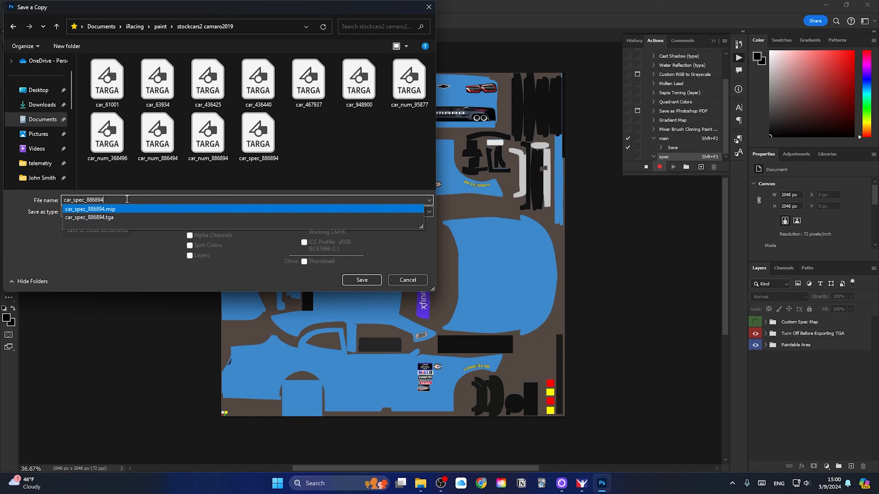
{"action": "left_click", "coordinate": [143, 248]}
{"action": "left_click", "coordinate": [362, 279]}
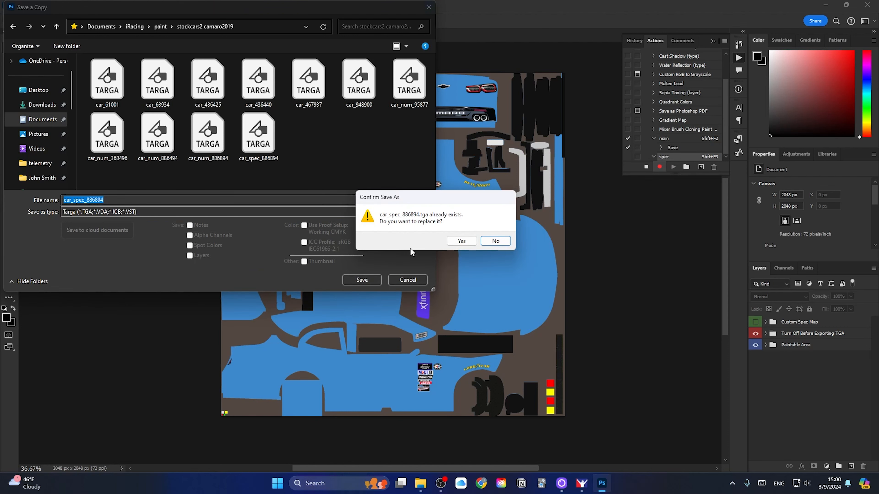
{"action": "left_click", "coordinate": [461, 240]}
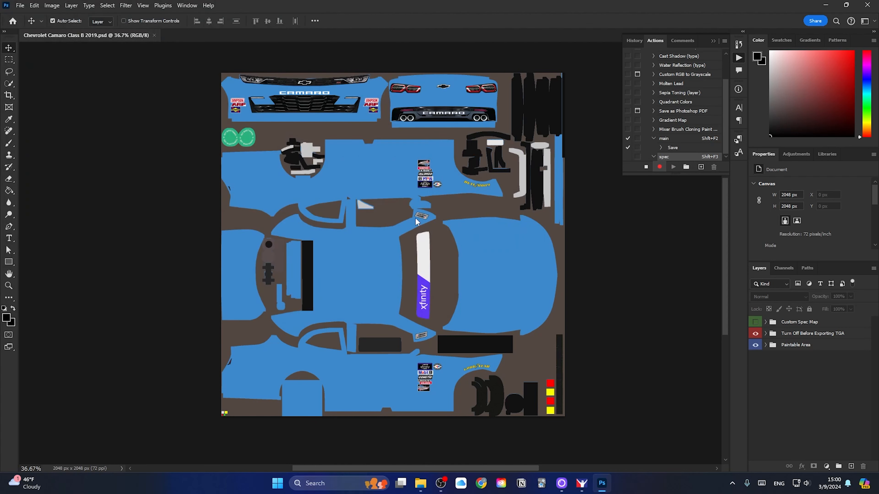
{"action": "left_click", "coordinate": [467, 162]}
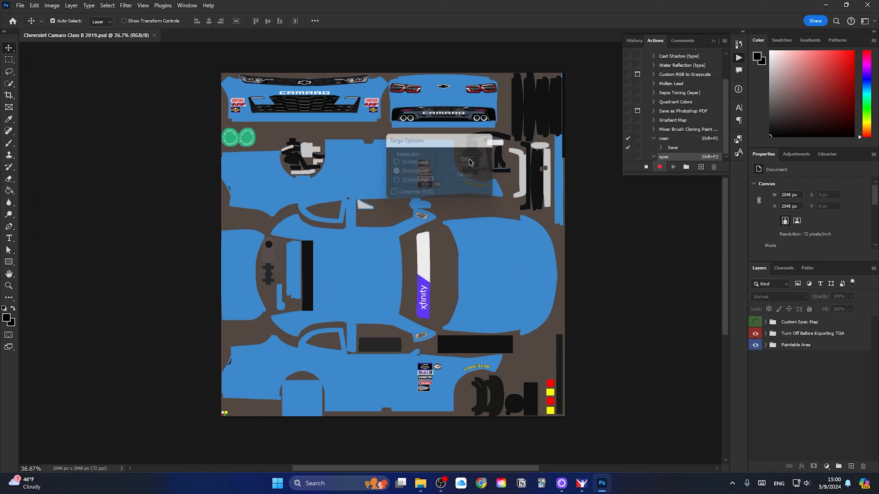
{"action": "left_click", "coordinate": [646, 167]}
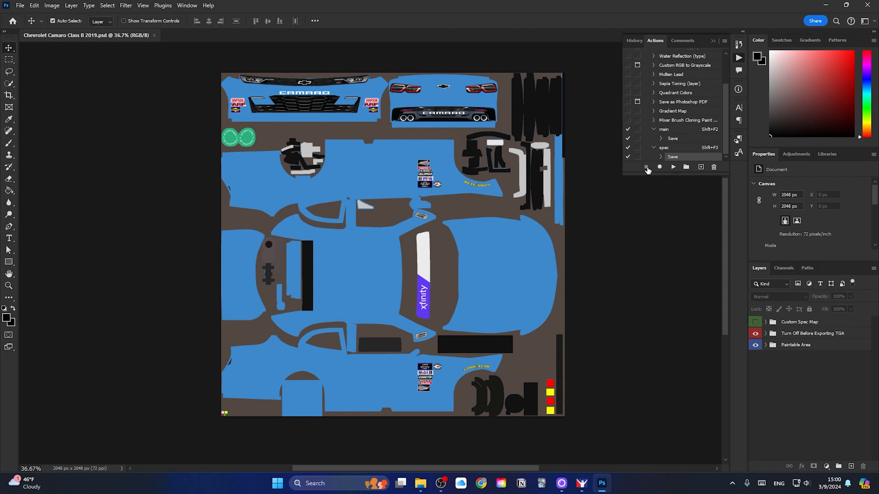
{"action": "left_click", "coordinate": [712, 41]}
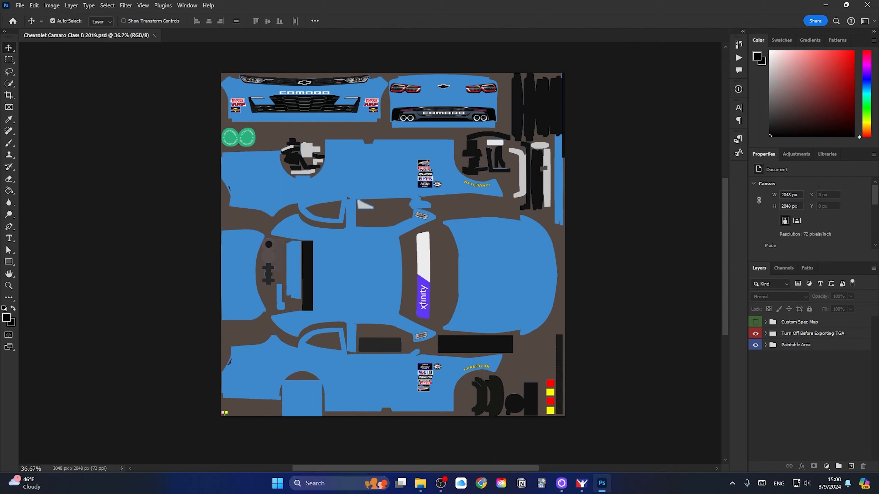
{"action": "key", "text": "alt+Tab"}
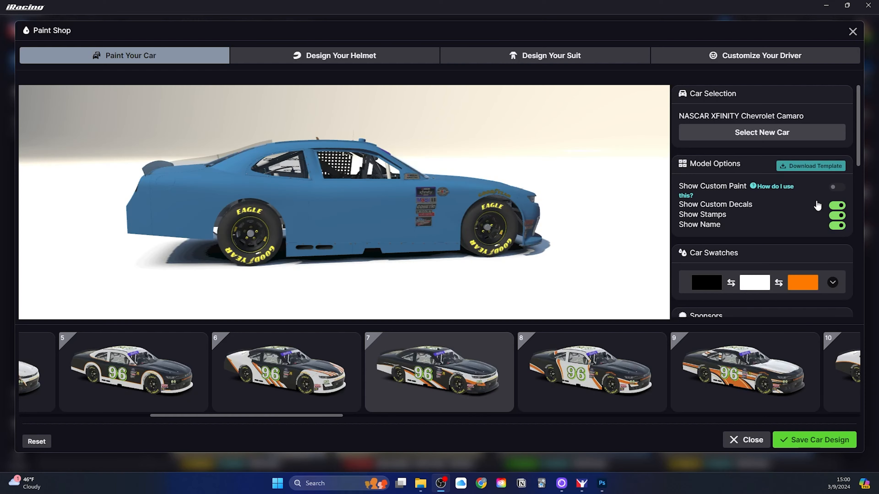
{"action": "scroll", "coordinate": [416, 178], "scroll_direction": "up", "scroll_amount": 5}
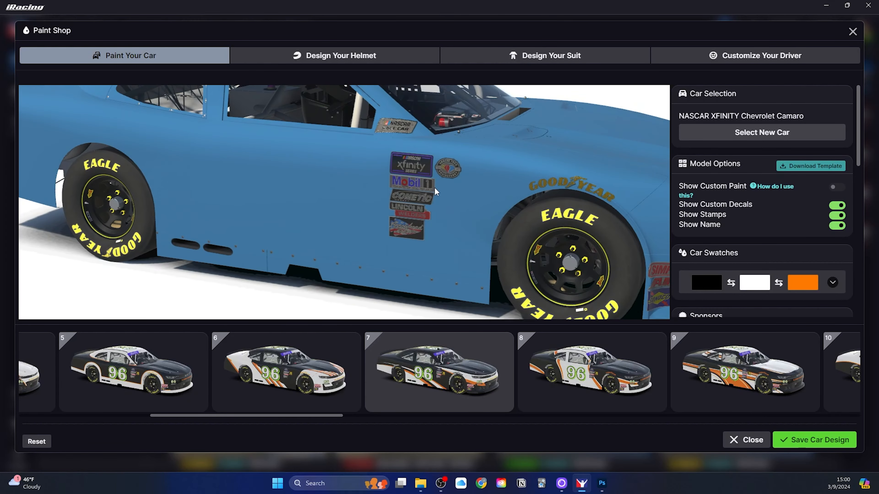
{"action": "scroll", "coordinate": [415, 181], "scroll_direction": "up", "scroll_amount": 3}
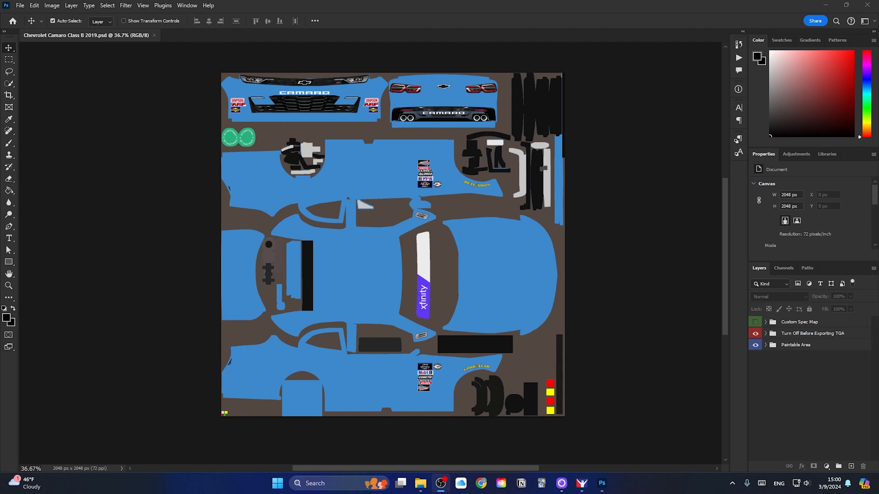
Show and hide the Custom Spec Map on the canvas and look through its channel layers.
{"action": "left_click", "coordinate": [766, 322]}
{"action": "left_click", "coordinate": [753, 321]}
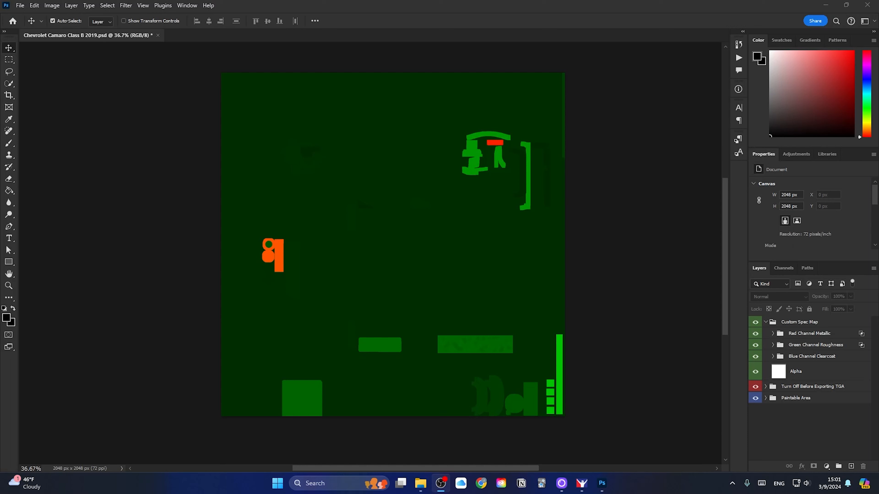
{"action": "left_click", "coordinate": [756, 322]}
{"action": "left_click", "coordinate": [765, 322]}
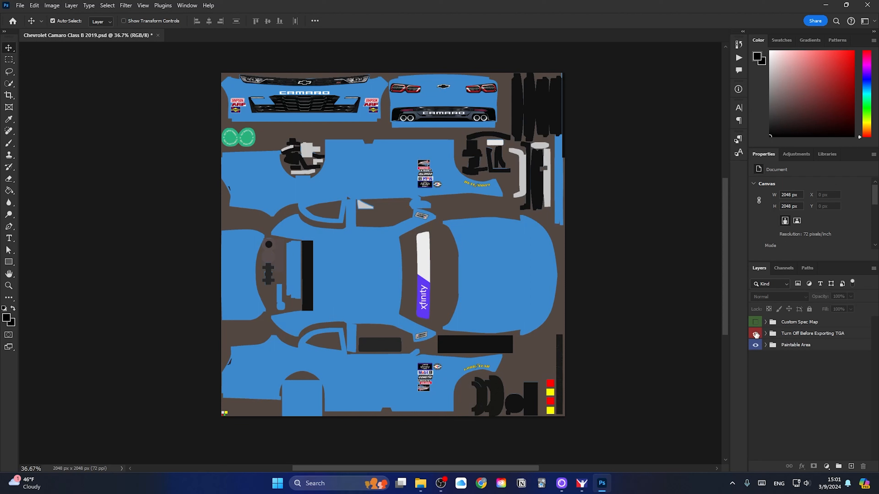
{"action": "left_click", "coordinate": [765, 334]}
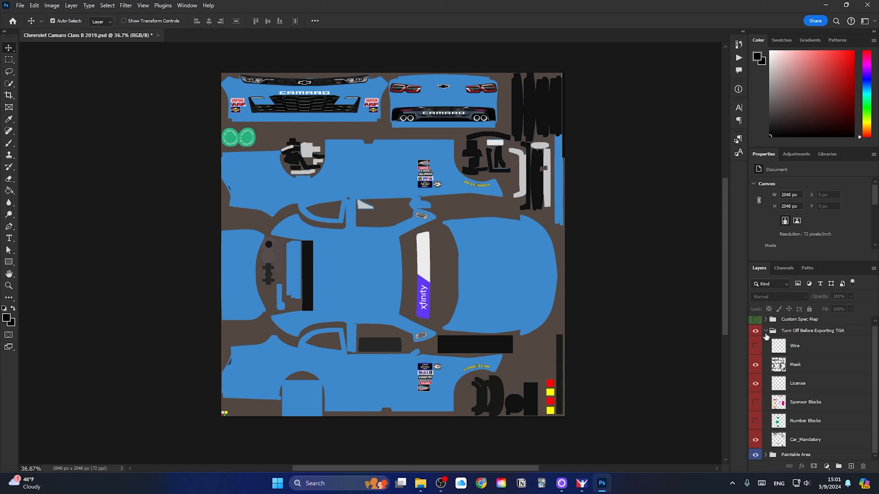
{"action": "left_click", "coordinate": [766, 334]}
{"action": "left_click", "coordinate": [766, 322]}
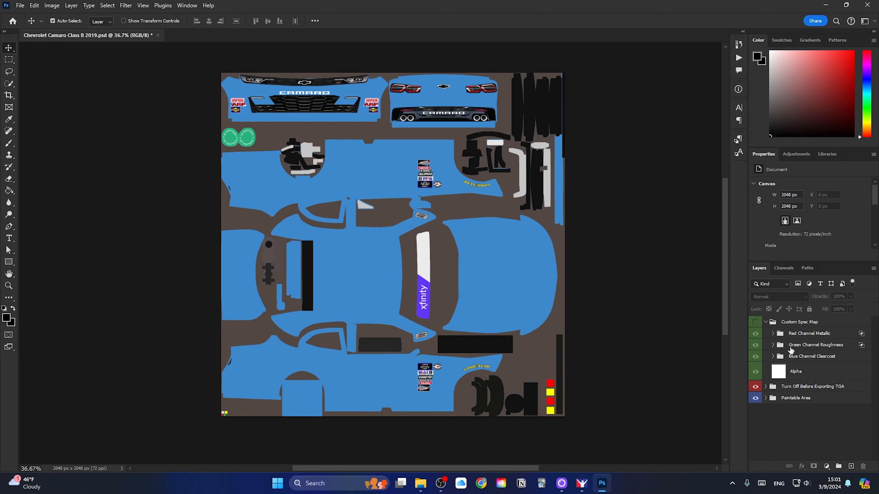
{"action": "left_click", "coordinate": [765, 322]}
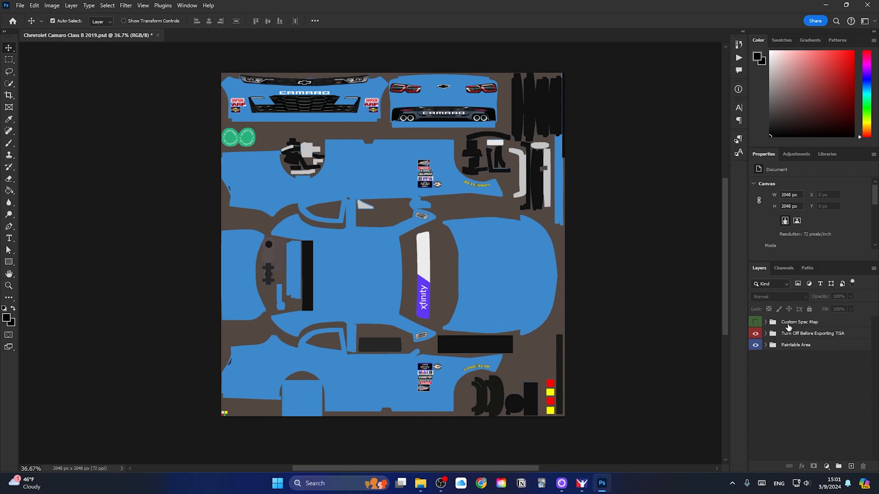
Expand Turn Off Before Exporting TGA, toggle the Wire and Mask layers, and hide License.
{"action": "left_click", "coordinate": [765, 333]}
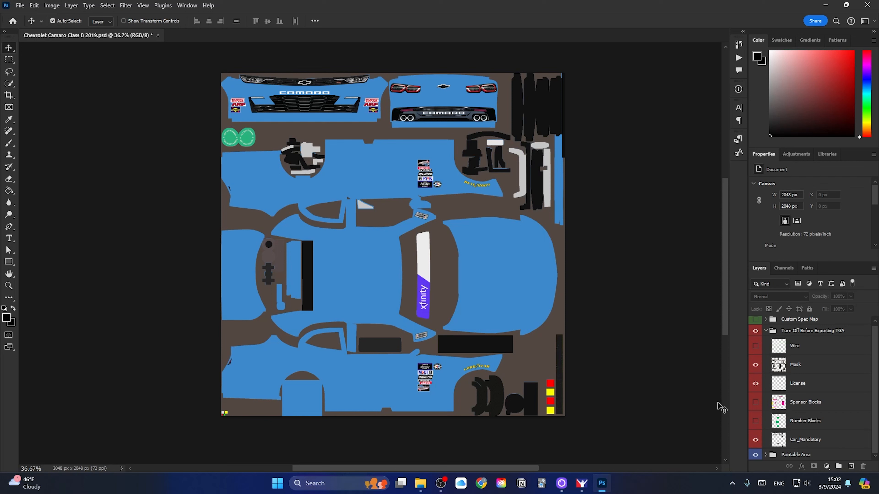
{"action": "left_click", "coordinate": [755, 346]}
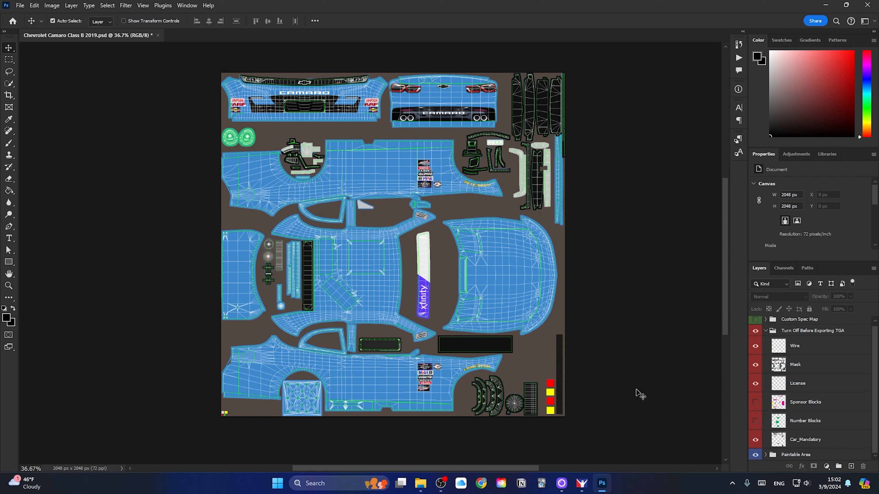
{"action": "left_click", "coordinate": [755, 347]}
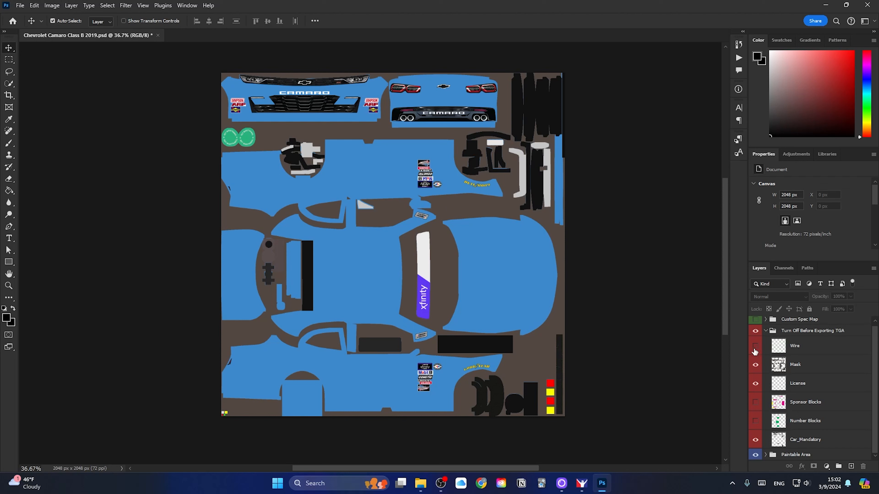
{"action": "left_click", "coordinate": [755, 365]}
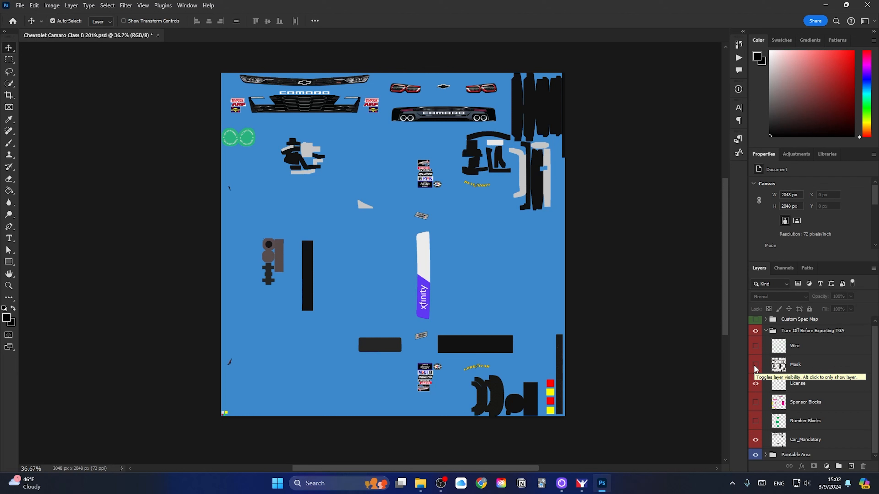
{"action": "left_click", "coordinate": [754, 365]}
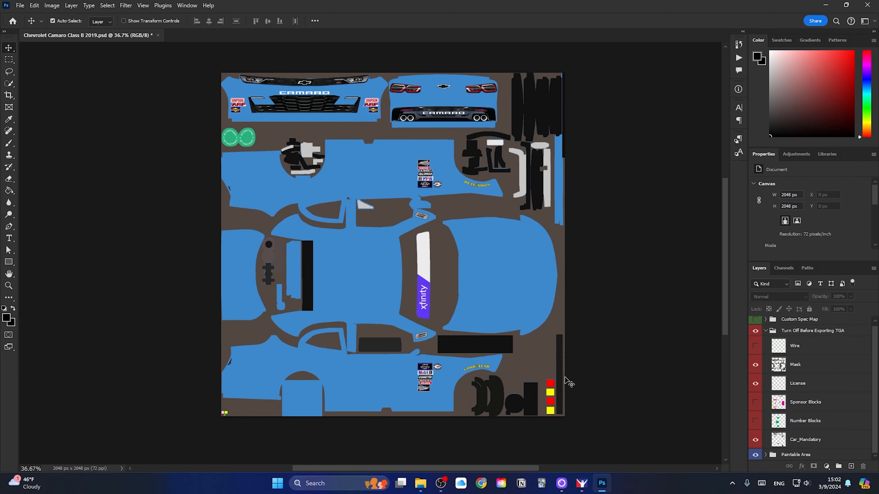
{"action": "scroll", "coordinate": [552, 381], "scroll_direction": "up", "scroll_amount": 1}
{"action": "left_click", "coordinate": [756, 383]}
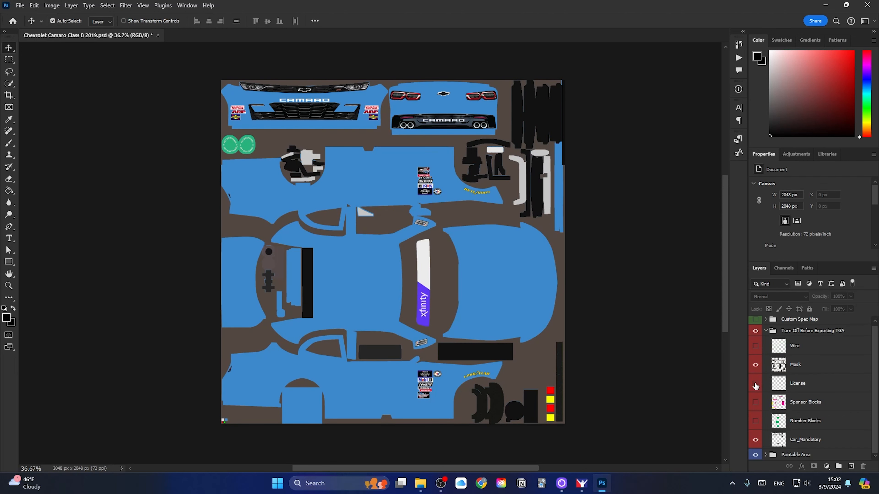
Toggle License, Sponsor Blocks, Number Blocks and Car_Mandatory visibility, then collapse the group.
{"action": "left_click", "coordinate": [755, 385]}
{"action": "left_click", "coordinate": [755, 402]}
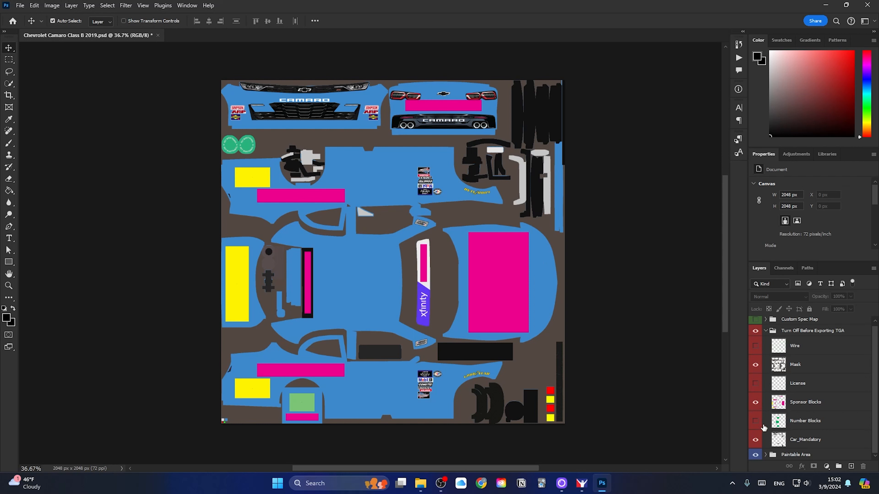
{"action": "left_click", "coordinate": [756, 402]}
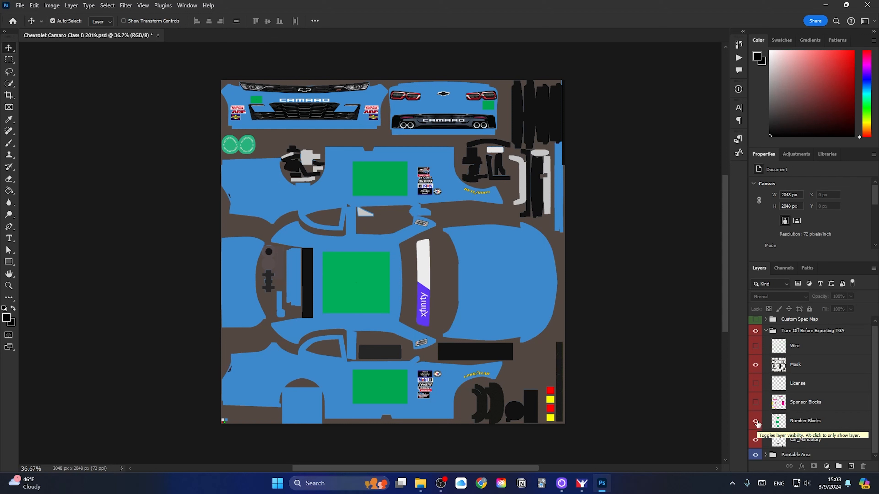
{"action": "left_click", "coordinate": [756, 420]}
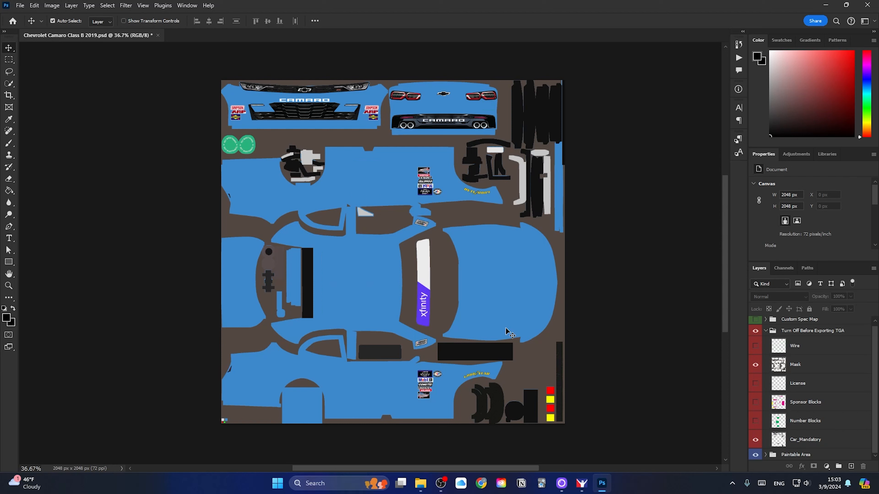
{"action": "left_click", "coordinate": [755, 441]}
{"action": "left_click", "coordinate": [756, 441]}
{"action": "left_click", "coordinate": [765, 331]}
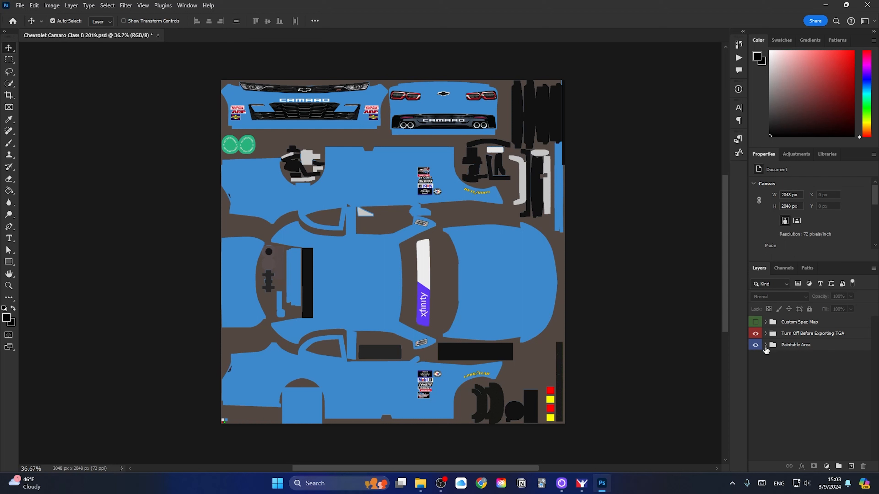
Expand Paintable Area and scroll through its Contigs, Car_decal, Spoilers, Tape, Rollbar, Pitbox Colors and Base layers.
{"action": "left_click", "coordinate": [765, 345]}
{"action": "scroll", "coordinate": [757, 390], "scroll_direction": "down", "scroll_amount": 2}
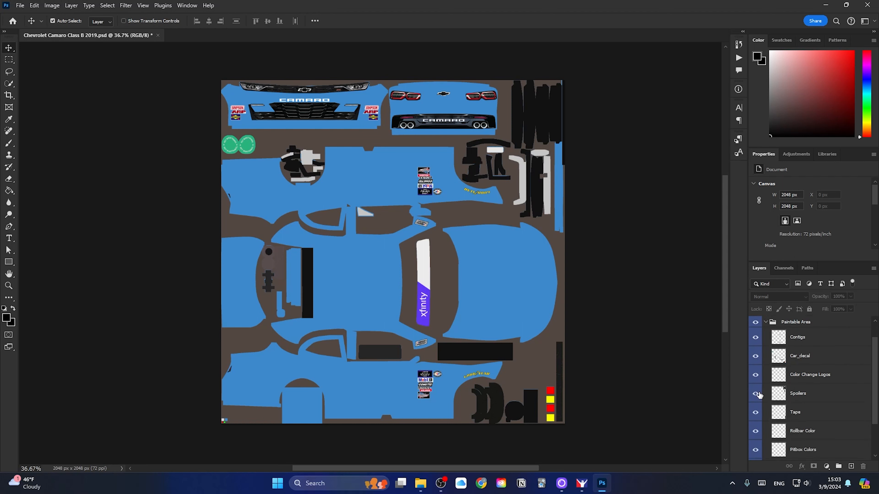
{"action": "scroll", "coordinate": [757, 395], "scroll_direction": "down", "scroll_amount": 2}
{"action": "scroll", "coordinate": [754, 394], "scroll_direction": "up", "scroll_amount": 3}
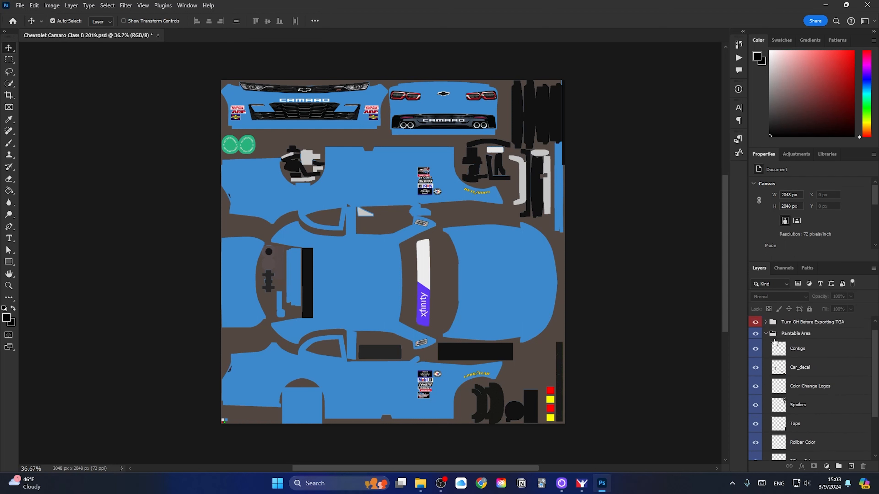
{"action": "scroll", "coordinate": [783, 384], "scroll_direction": "down", "scroll_amount": 2}
{"action": "scroll", "coordinate": [783, 386], "scroll_direction": "up", "scroll_amount": 4}
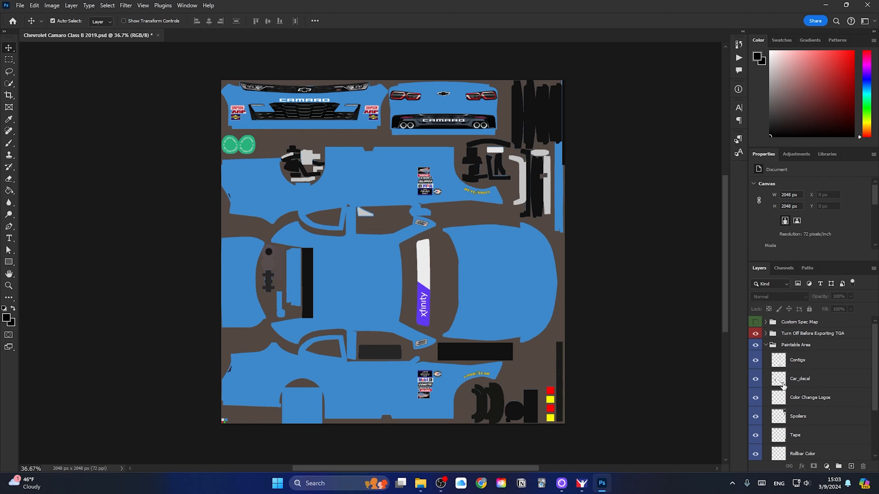
{"action": "scroll", "coordinate": [785, 364], "scroll_direction": "down", "scroll_amount": 2}
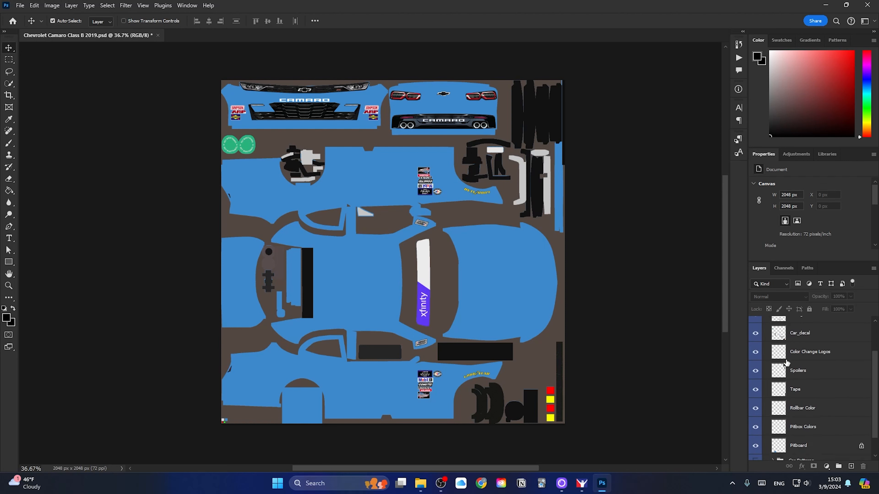
{"action": "scroll", "coordinate": [786, 362], "scroll_direction": "up", "scroll_amount": 2}
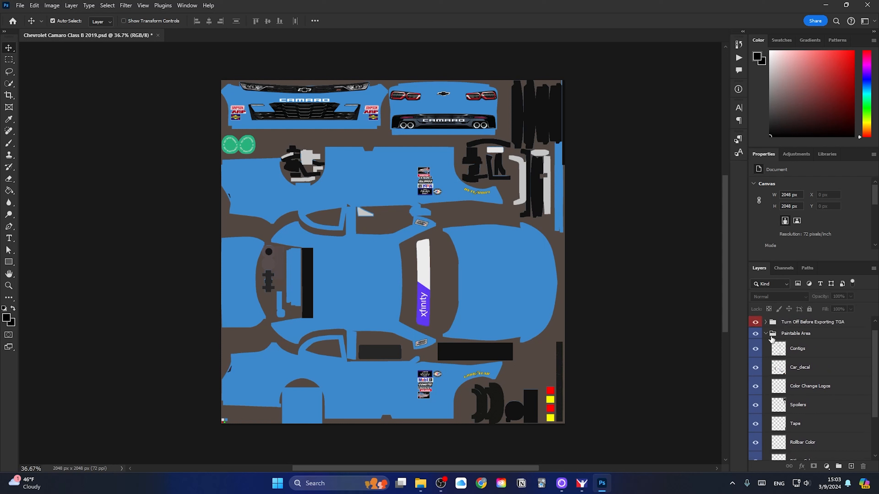
{"action": "scroll", "coordinate": [794, 364], "scroll_direction": "down", "scroll_amount": 3}
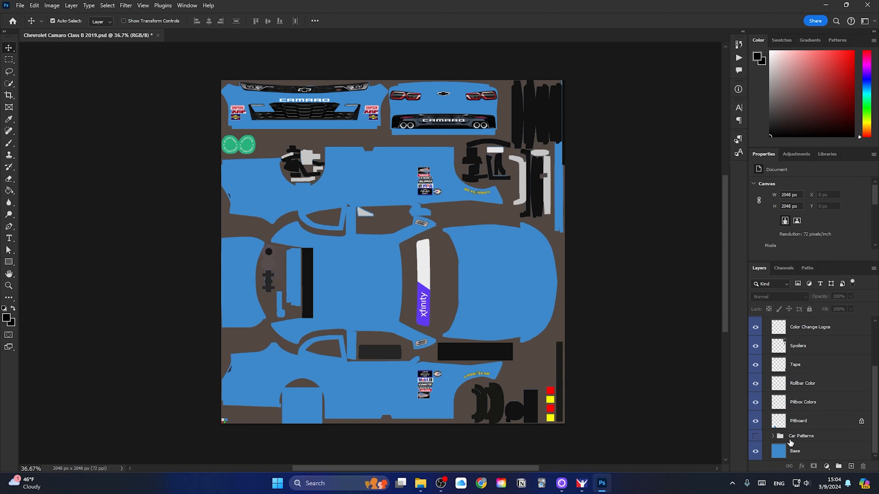
{"action": "scroll", "coordinate": [784, 434], "scroll_direction": "up", "scroll_amount": 1}
{"action": "scroll", "coordinate": [785, 434], "scroll_direction": "up", "scroll_amount": 3}
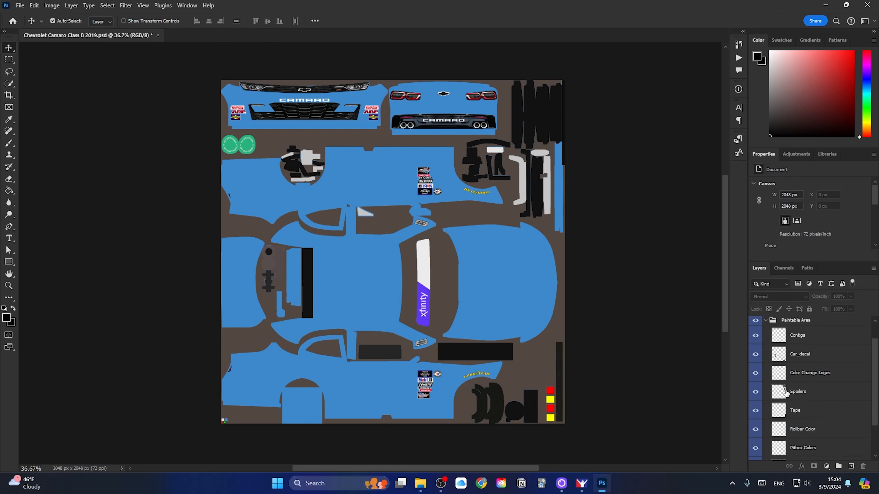
Hide the Contigs sponsor decals and the Car_decal panels with the xfinity strip.
{"action": "left_click", "coordinate": [755, 336]}
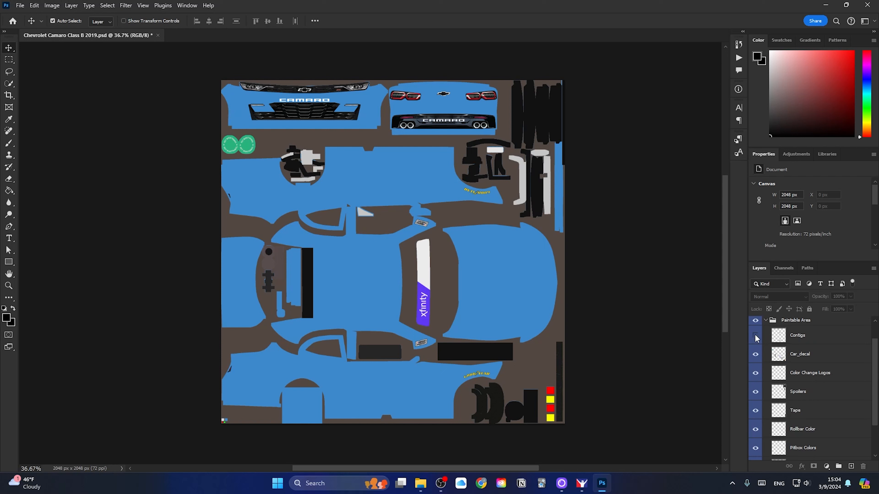
{"action": "left_click", "coordinate": [756, 337]}
{"action": "left_click", "coordinate": [756, 336]}
{"action": "left_click", "coordinate": [755, 355]}
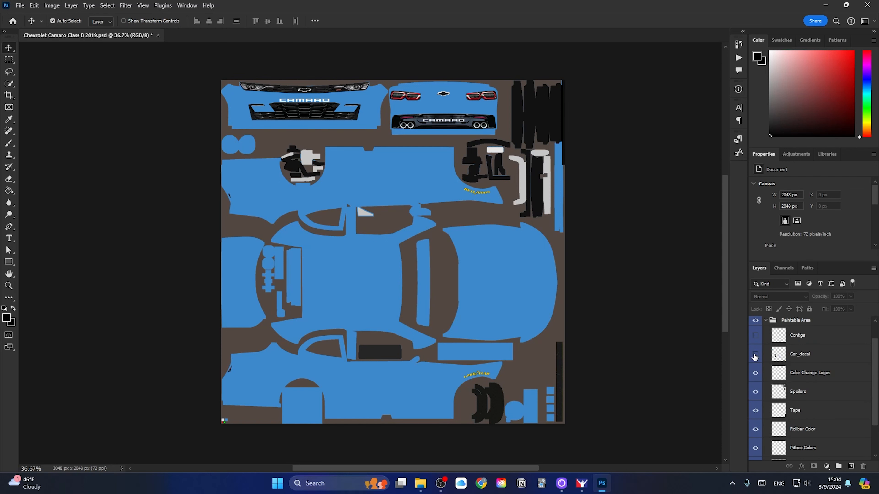
Hide the Color Change Logos, Spoilers and Tape layers, then zoom toward the bottom-left swatches.
{"action": "left_click", "coordinate": [755, 372]}
{"action": "left_click", "coordinate": [755, 373]}
{"action": "left_click", "coordinate": [755, 373]}
{"action": "scroll", "coordinate": [759, 374], "scroll_direction": "down", "scroll_amount": 1}
{"action": "left_click", "coordinate": [756, 369]}
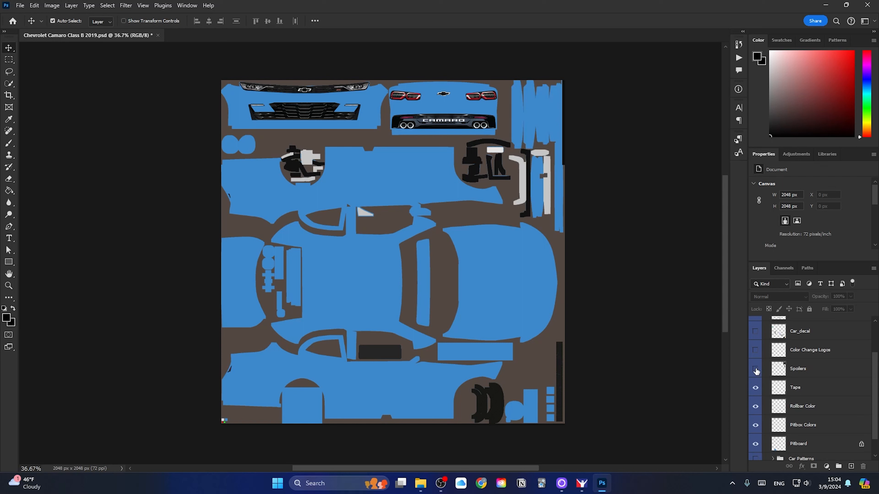
{"action": "left_click", "coordinate": [756, 389]}
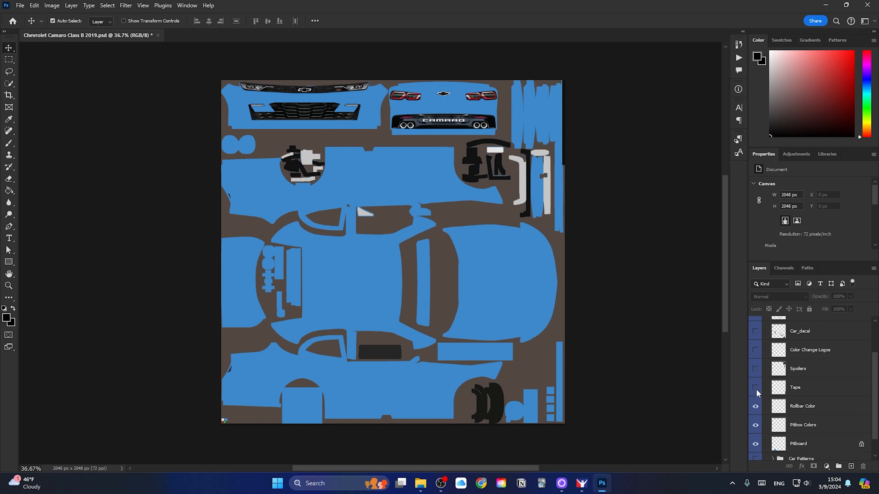
{"action": "scroll", "coordinate": [757, 398], "scroll_direction": "down", "scroll_amount": 1}
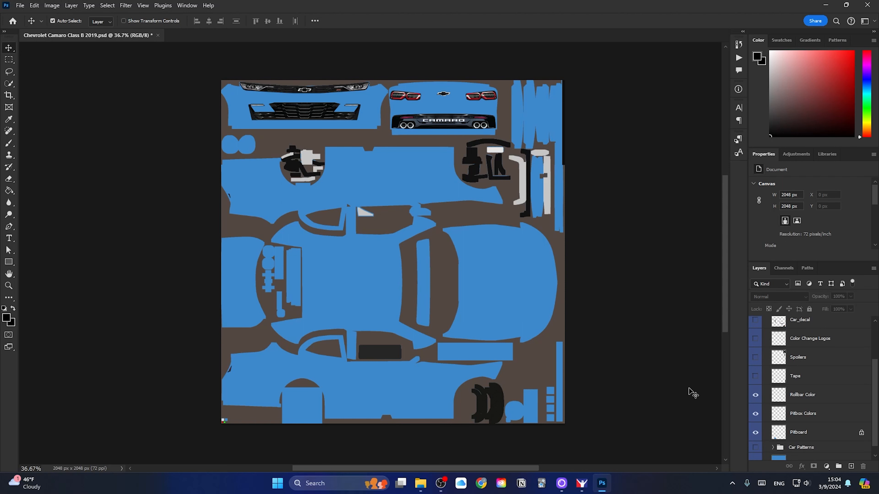
{"action": "scroll", "coordinate": [219, 426], "scroll_direction": "up", "scroll_amount": 8}
{"action": "scroll", "coordinate": [175, 414], "scroll_direction": "up", "scroll_amount": 4}
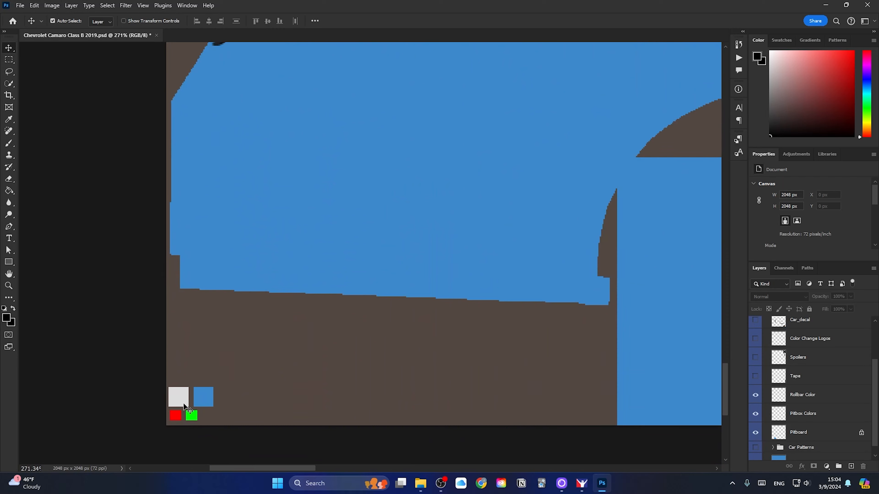
Hide Rollbar Color's white swatch and Pitbox Colors' red and green swatches.
{"action": "left_click", "coordinate": [755, 395]}
{"action": "left_click", "coordinate": [755, 397]}
{"action": "left_click", "coordinate": [756, 398]}
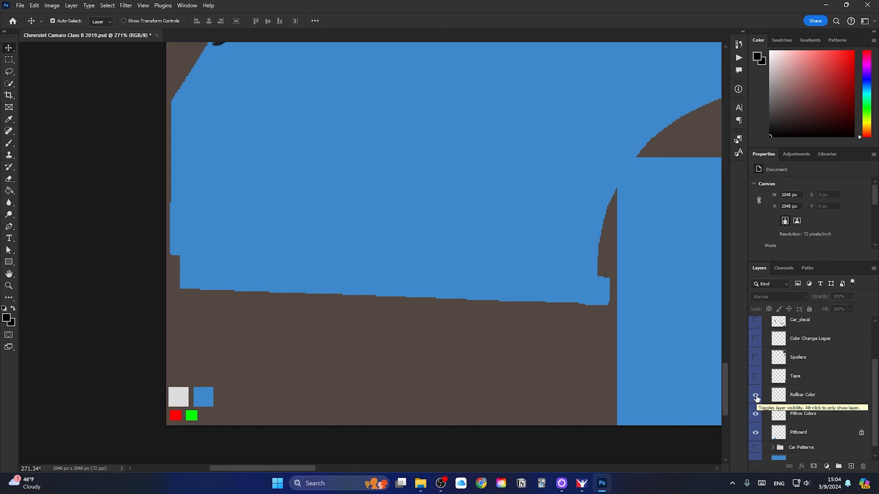
{"action": "left_click", "coordinate": [756, 396]}
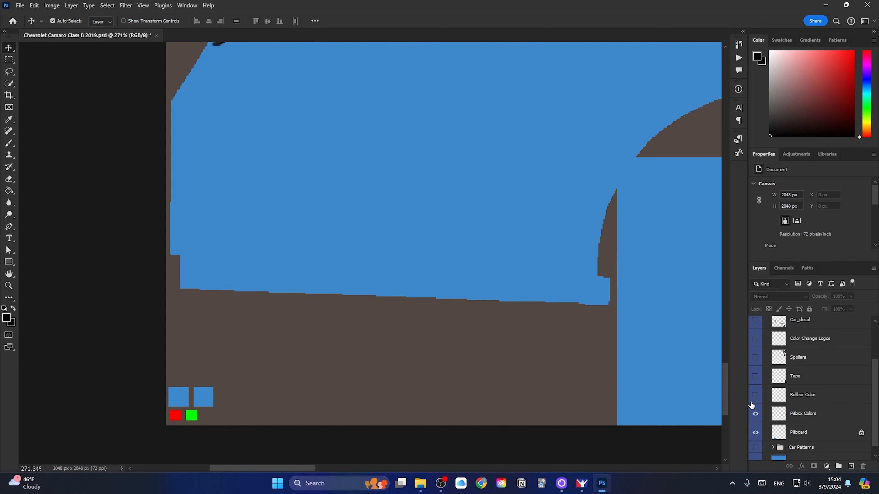
{"action": "left_click", "coordinate": [755, 416]}
{"action": "scroll", "coordinate": [748, 406], "scroll_direction": "up", "scroll_amount": 1}
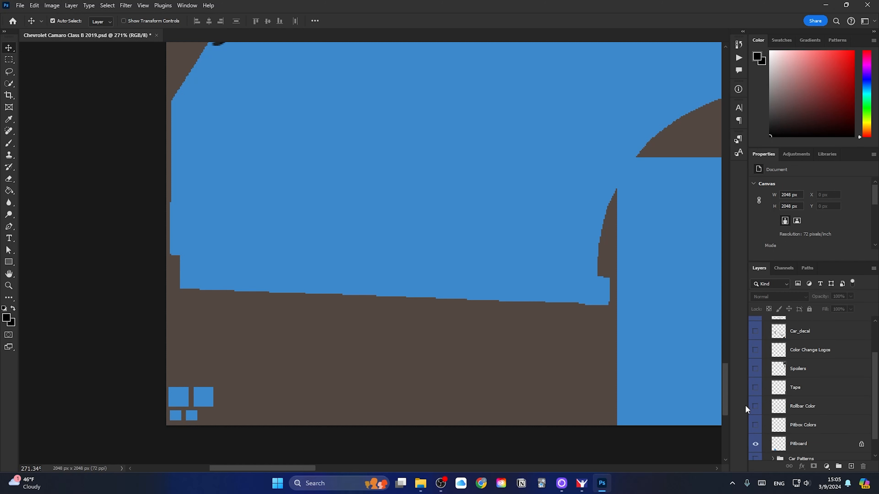
{"action": "scroll", "coordinate": [694, 394], "scroll_direction": "down", "scroll_amount": 7}
{"action": "left_click_drag", "start_coordinate": [712, 376], "coordinate": [458, 389]}
Zoom out across the car body and switch to the Move tool.
{"action": "scroll", "coordinate": [473, 386], "scroll_direction": "down", "scroll_amount": 8}
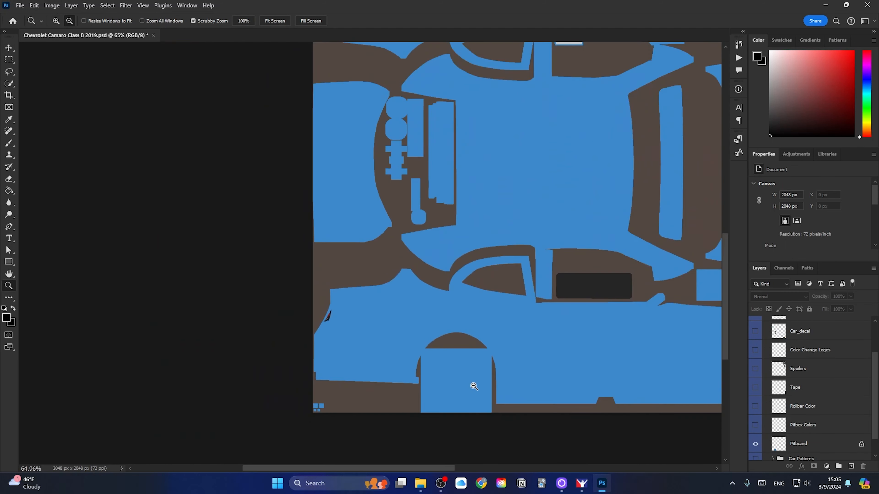
{"action": "left_click_drag", "start_coordinate": [541, 357], "coordinate": [481, 347]}
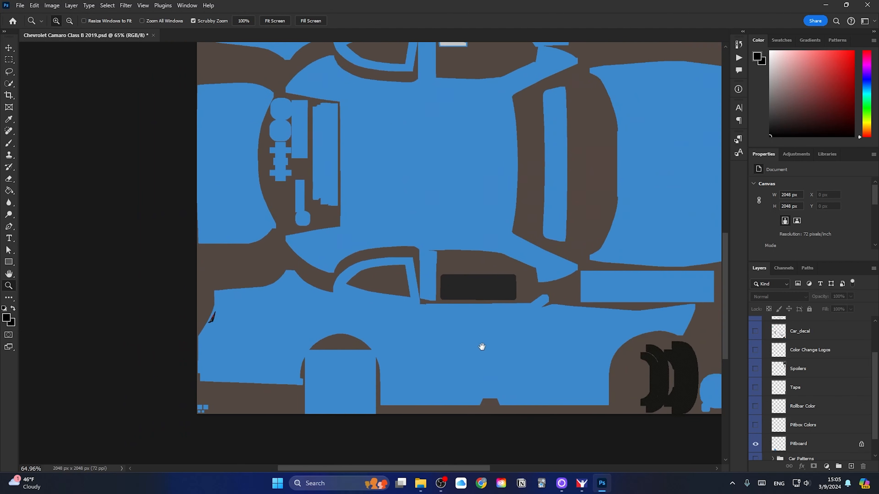
{"action": "scroll", "coordinate": [533, 367], "scroll_direction": "down", "scroll_amount": 5}
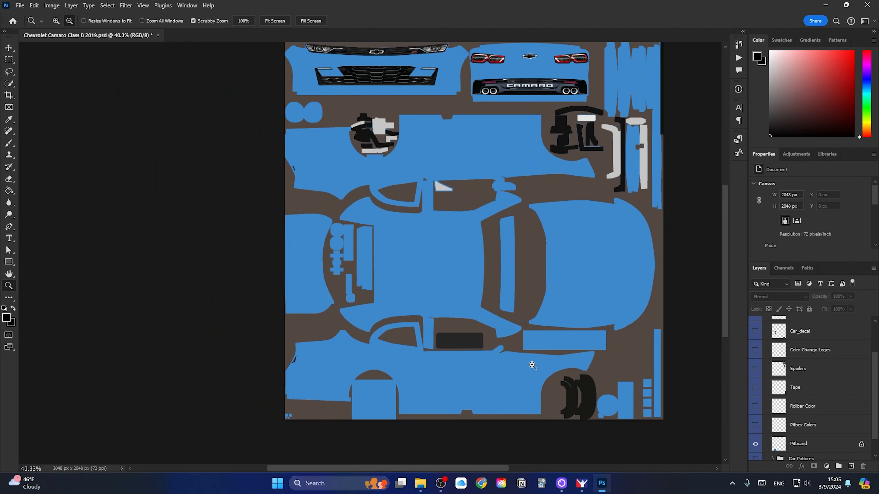
{"action": "left_click", "coordinate": [9, 48]}
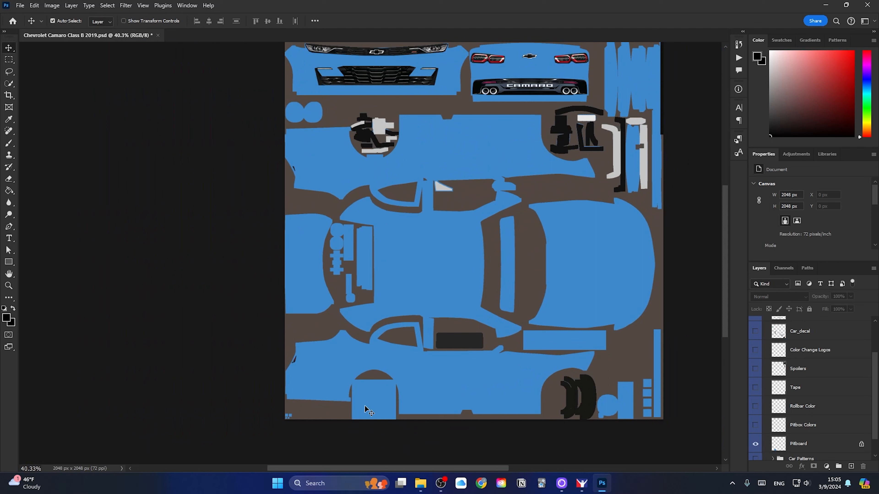
Hide the Pitboard layer, leaving only the blue Base, and recentre the texture sheet.
{"action": "scroll", "coordinate": [755, 437], "scroll_direction": "down", "scroll_amount": 1}
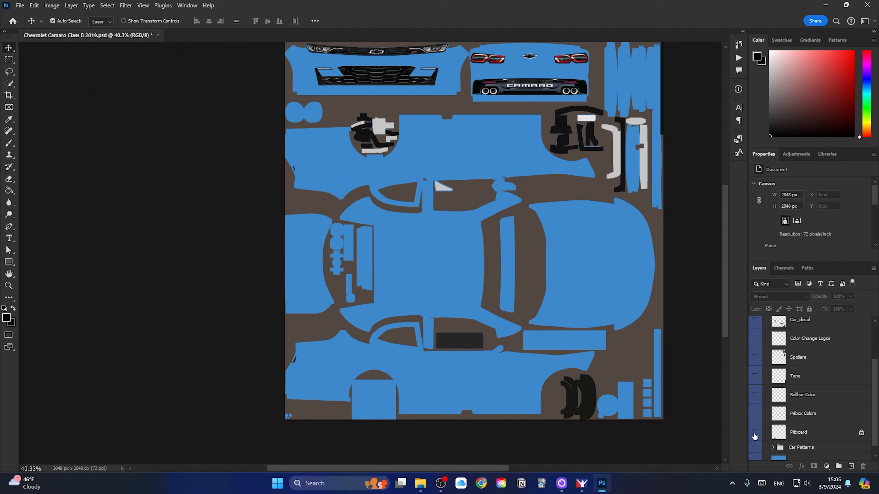
{"action": "left_click", "coordinate": [754, 434]}
{"action": "scroll", "coordinate": [792, 430], "scroll_direction": "down", "scroll_amount": 1}
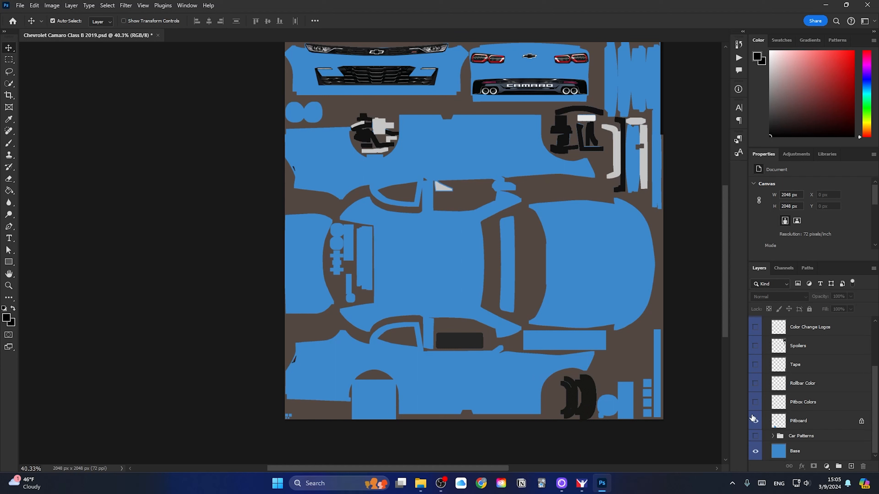
{"action": "left_click", "coordinate": [756, 421]}
{"action": "scroll", "coordinate": [600, 338], "scroll_direction": "down", "scroll_amount": 2}
{"action": "left_click_drag", "start_coordinate": [668, 257], "coordinate": [587, 285]}
{"action": "scroll", "coordinate": [593, 307], "scroll_direction": "down", "scroll_amount": 1}
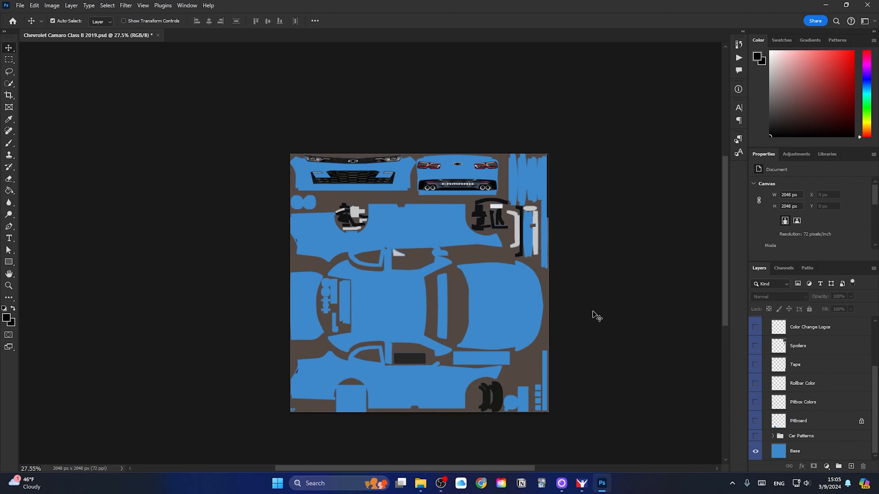
{"action": "left_click_drag", "start_coordinate": [603, 322], "coordinate": [580, 298]}
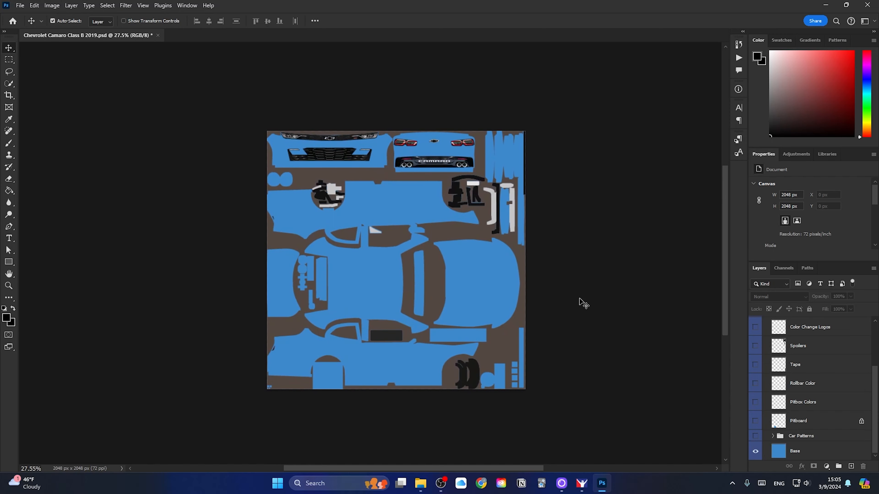